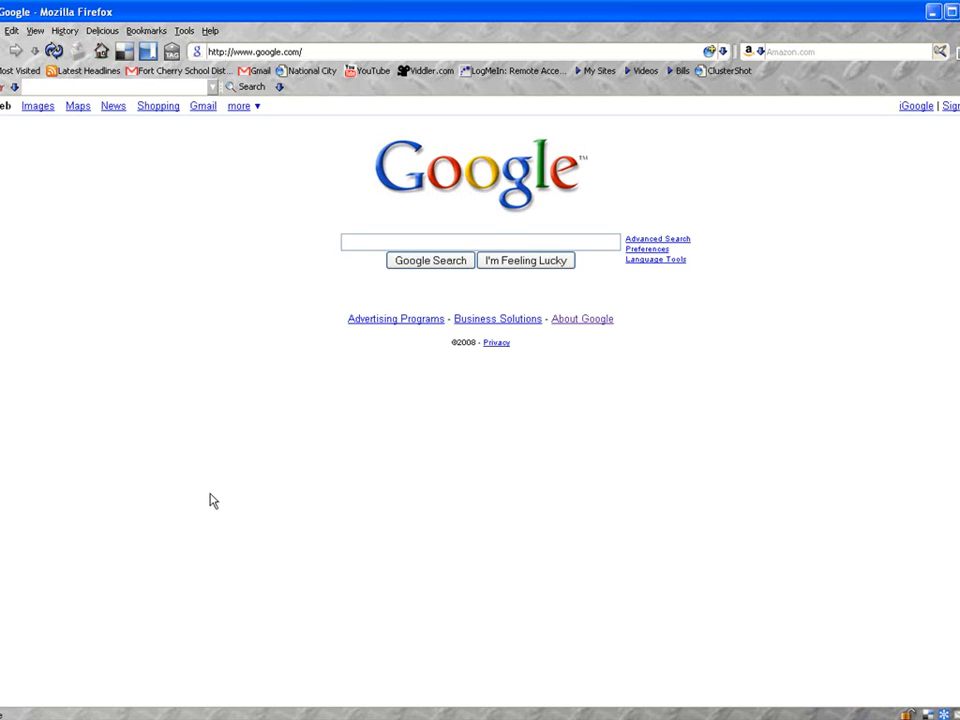
Step: Search Google Images for "christmas backgrounds" and look over the first page of results
{"action": "left_click", "coordinate": [38, 106]}
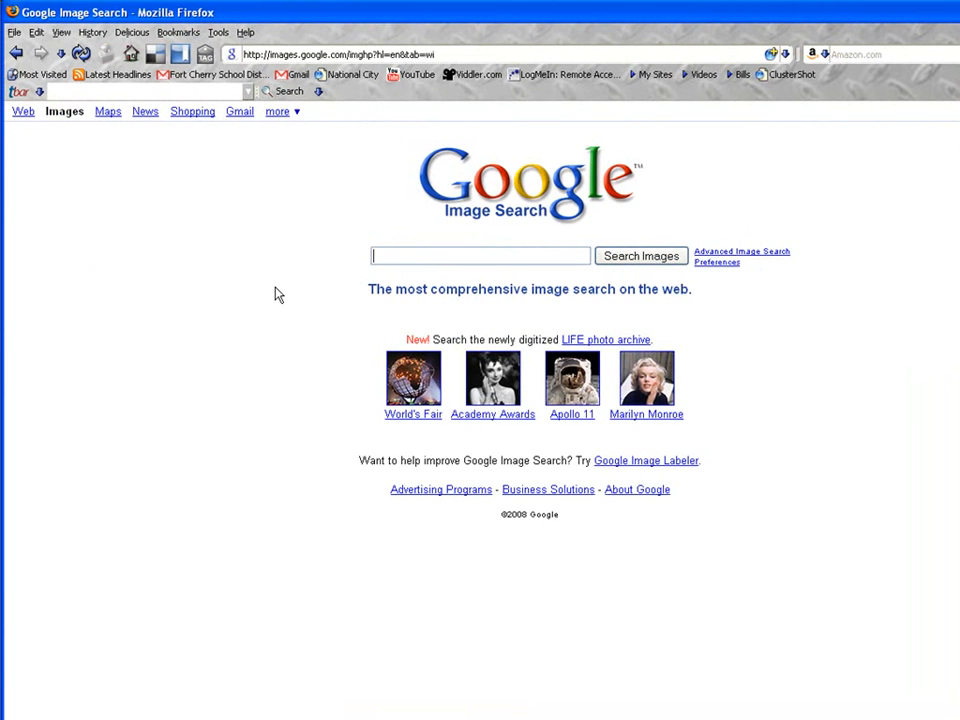
{"action": "type", "text": "christmas backgrounds"}
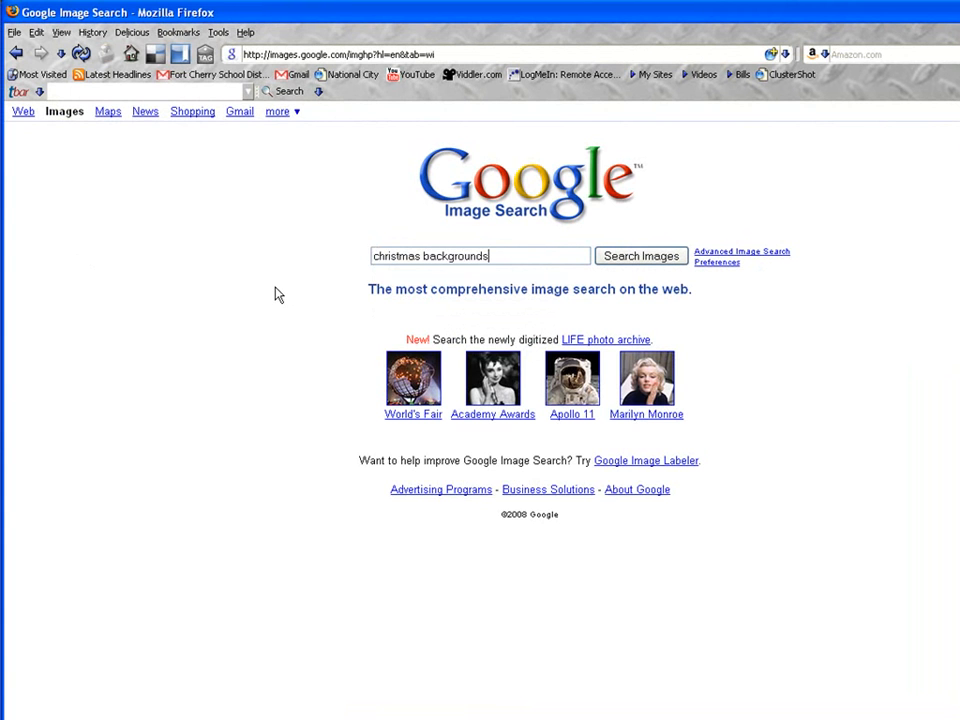
{"action": "key", "text": "Return"}
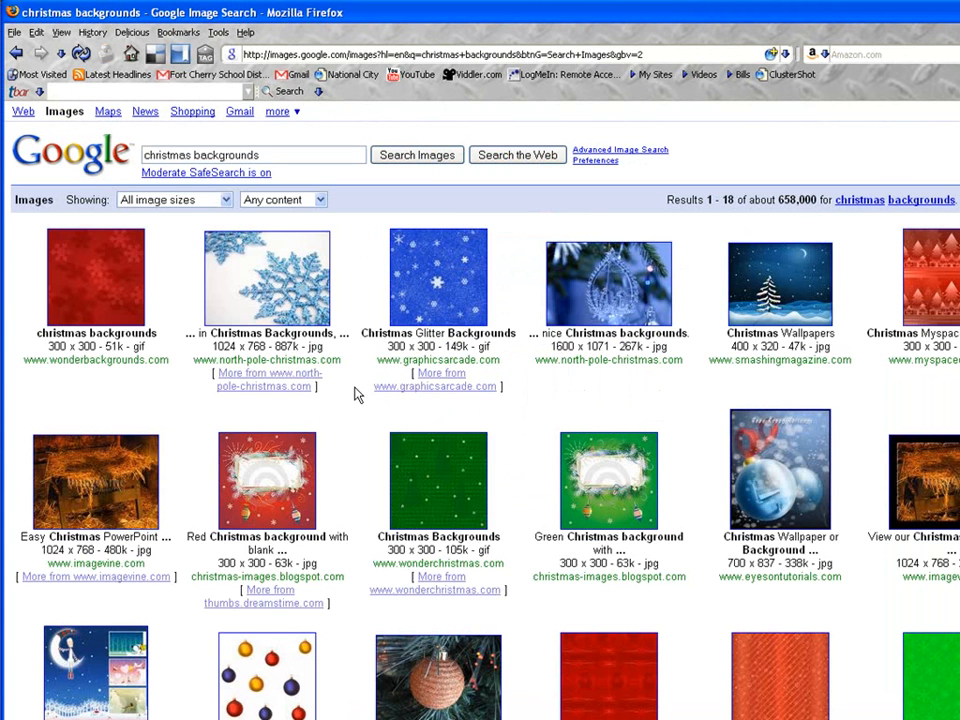
{"action": "scroll", "coordinate": [355, 394], "scroll_direction": "down", "scroll_amount": 3}
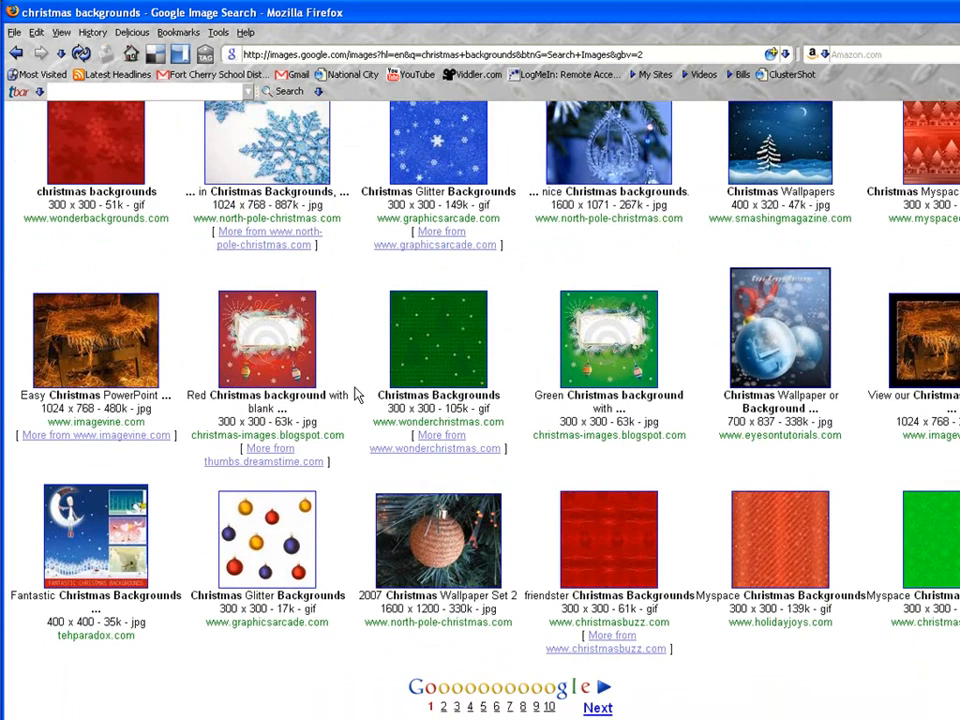
{"action": "scroll", "coordinate": [355, 394], "scroll_direction": "up", "scroll_amount": 3}
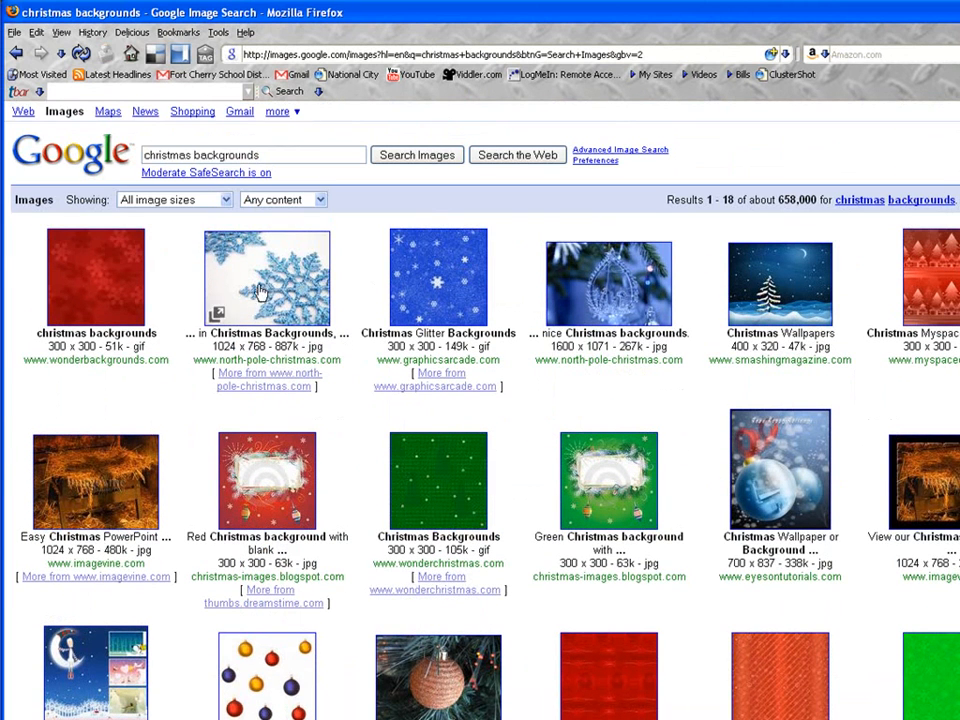
Step: Restrict the image results to large images and go to the second page of results
{"action": "left_click", "coordinate": [227, 200]}
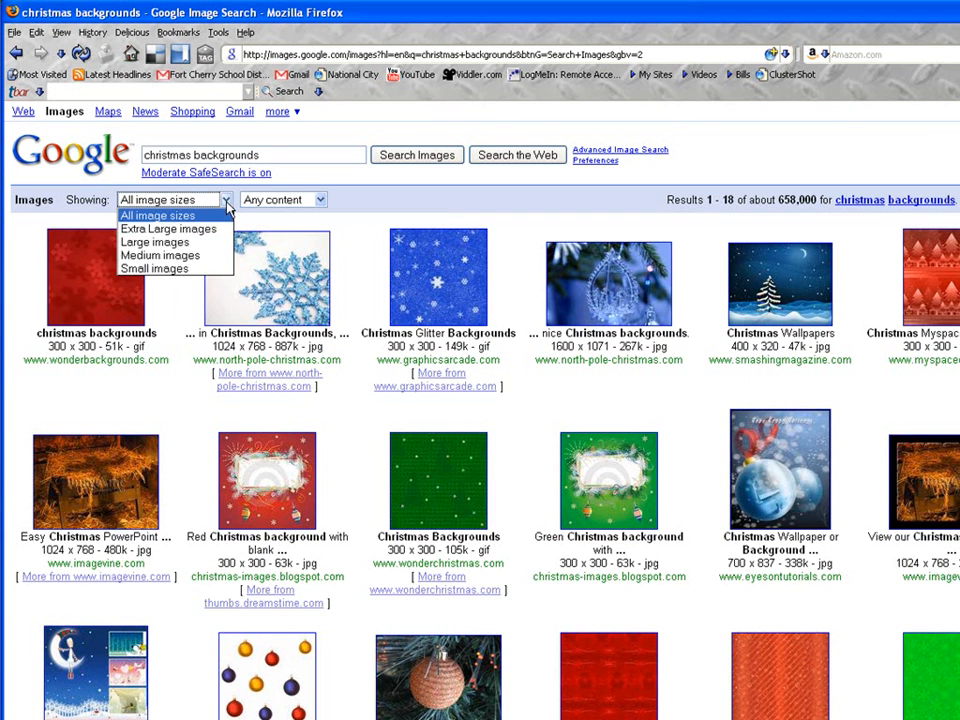
{"action": "left_click", "coordinate": [180, 243]}
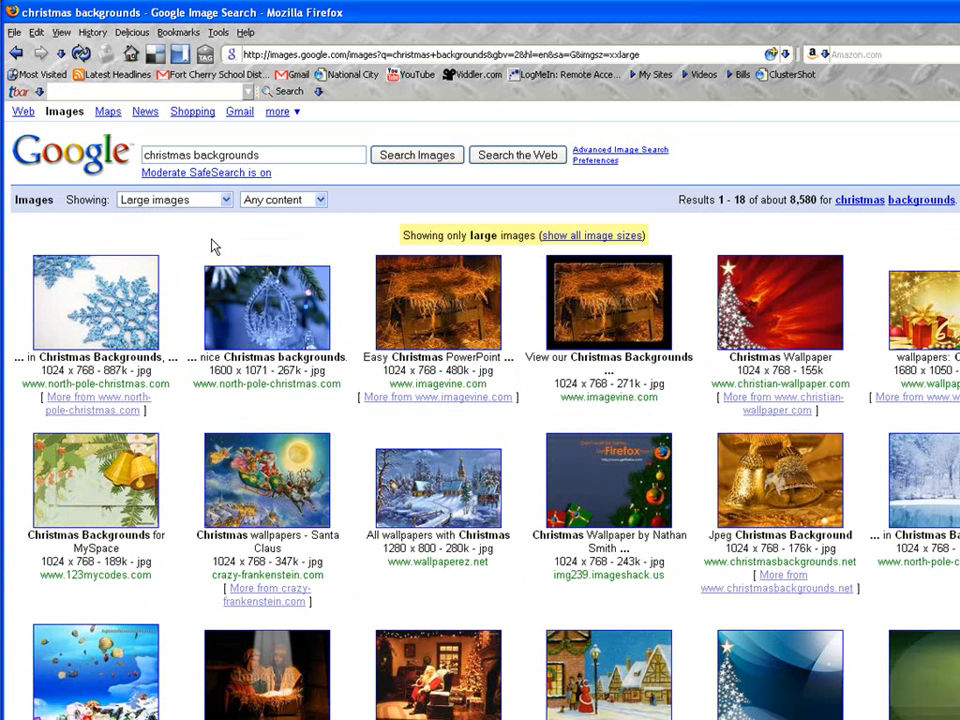
{"action": "scroll", "coordinate": [192, 362], "scroll_direction": "down", "scroll_amount": 3}
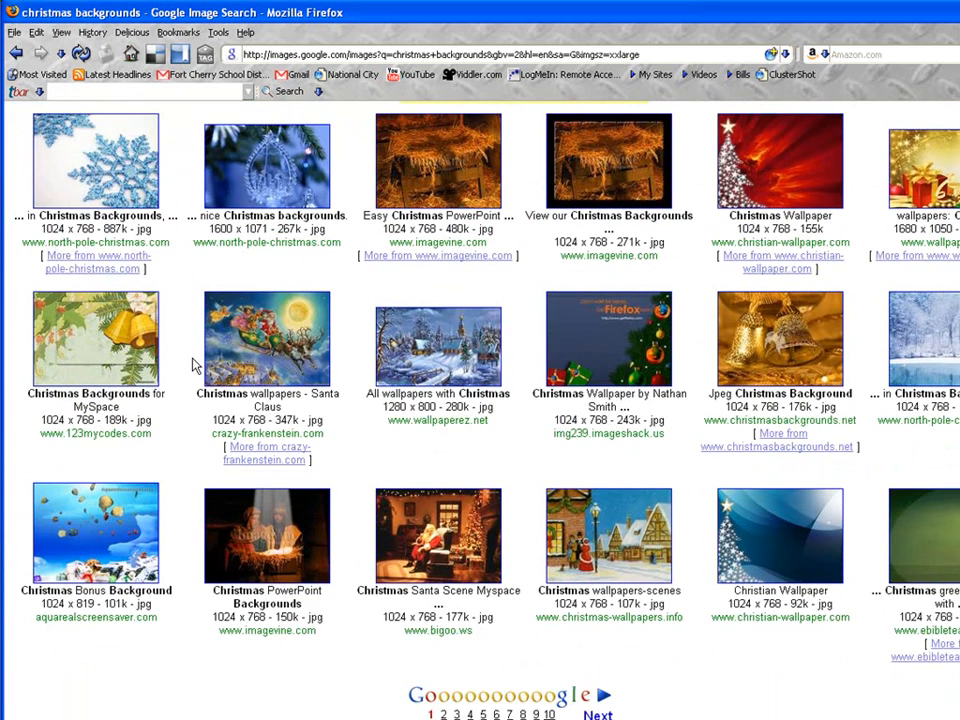
{"action": "scroll", "coordinate": [193, 364], "scroll_direction": "down", "scroll_amount": 1}
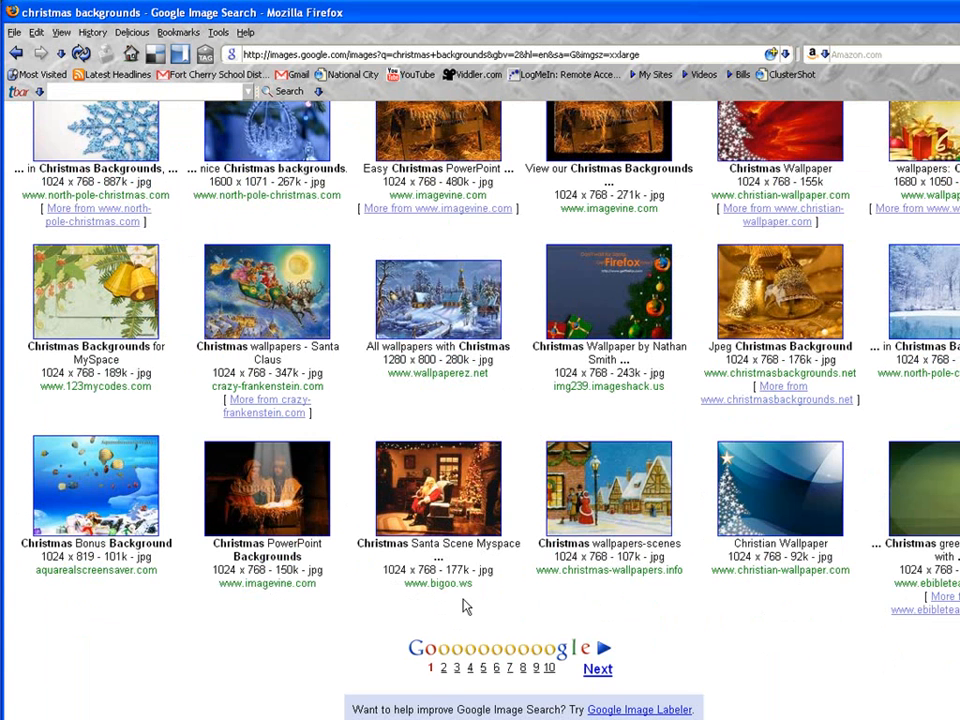
{"action": "left_click", "coordinate": [444, 668]}
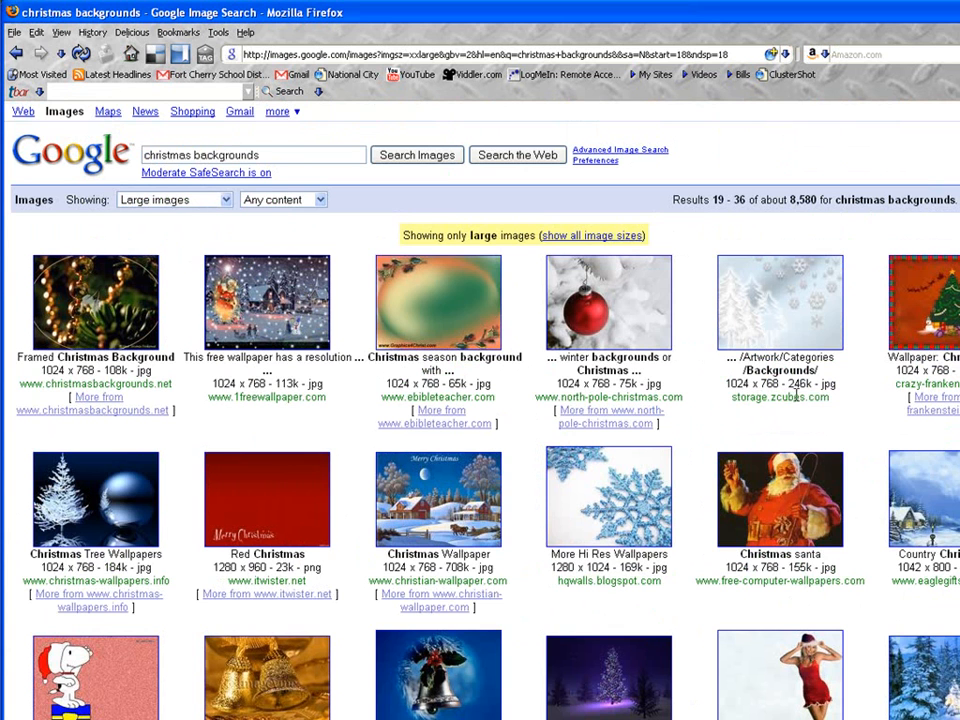
Step: Open the full-size version of the snowy village wallpaper with Santa from 1freewallpaper.com and bring up its image options
{"action": "right_click", "coordinate": [270, 300]}
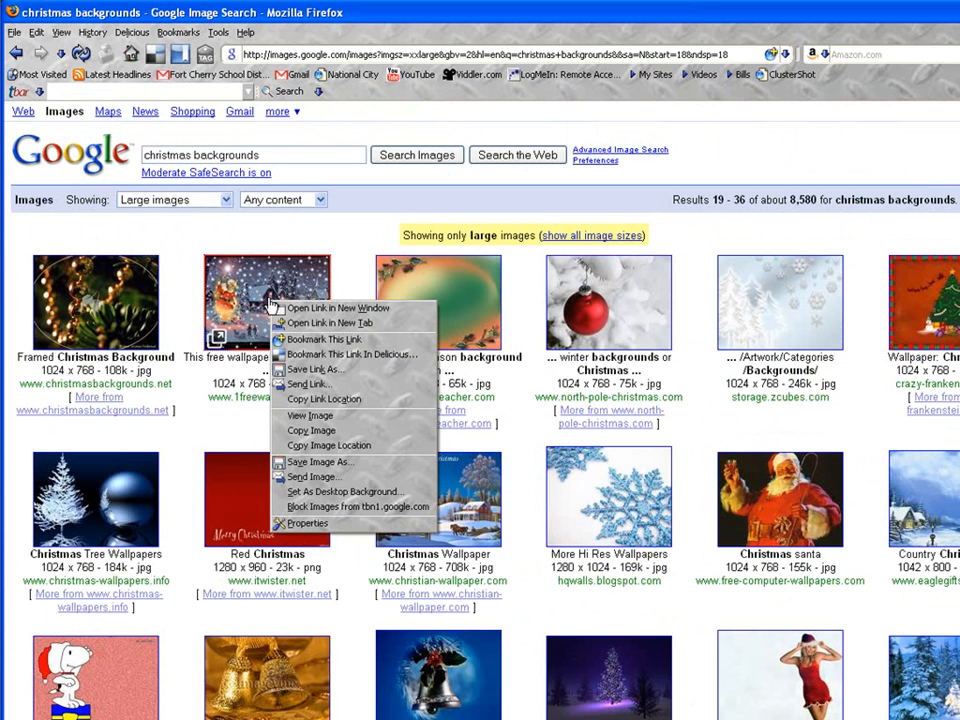
{"action": "left_click", "coordinate": [337, 255]}
{"action": "left_click", "coordinate": [267, 290]}
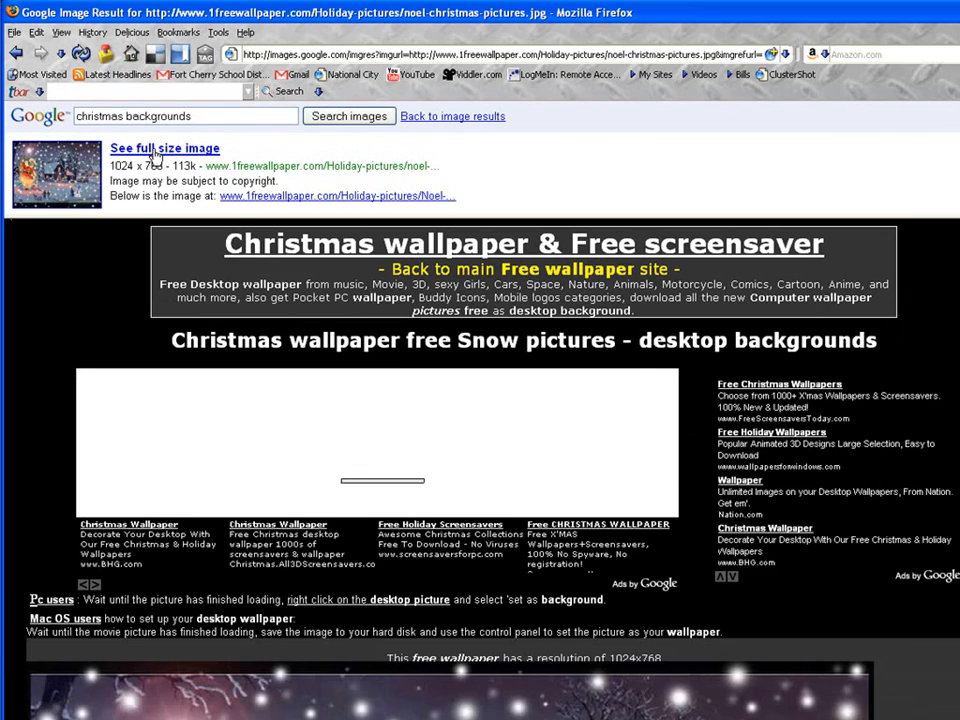
{"action": "left_click", "coordinate": [153, 157]}
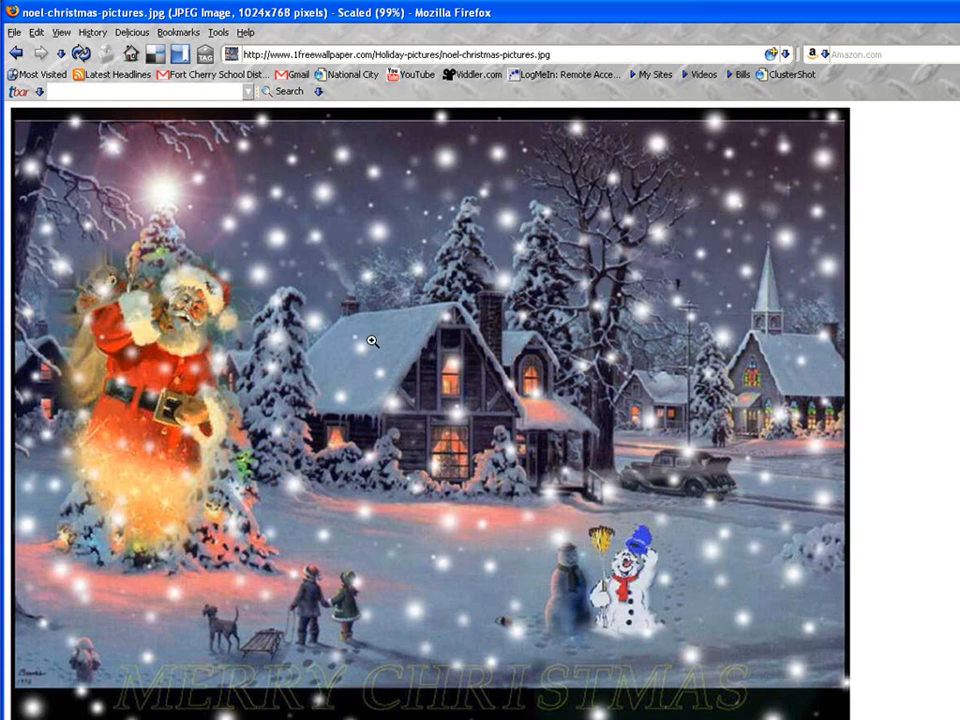
{"action": "right_click", "coordinate": [372, 342]}
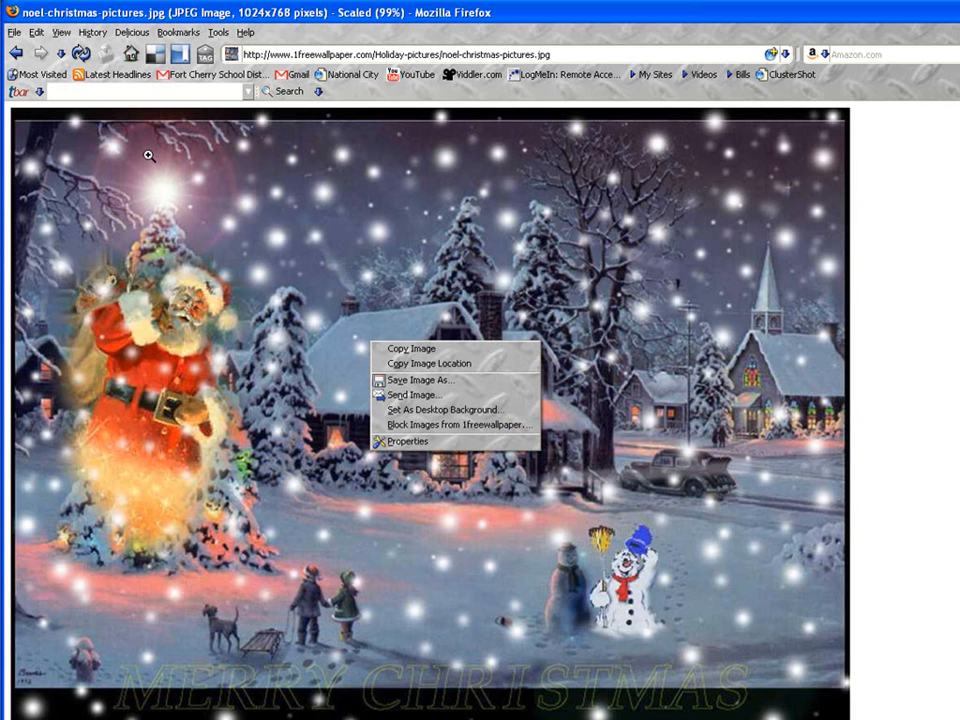
Step: Return to the large-image results and look through the rest of the second page
{"action": "left_click", "coordinate": [18, 55]}
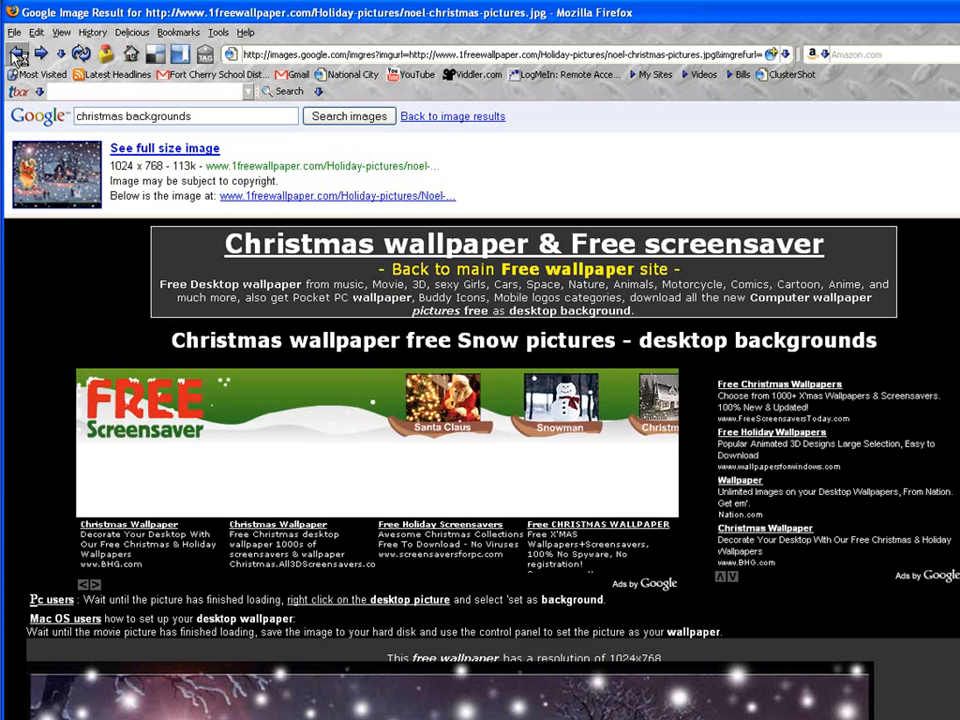
{"action": "left_click", "coordinate": [18, 55]}
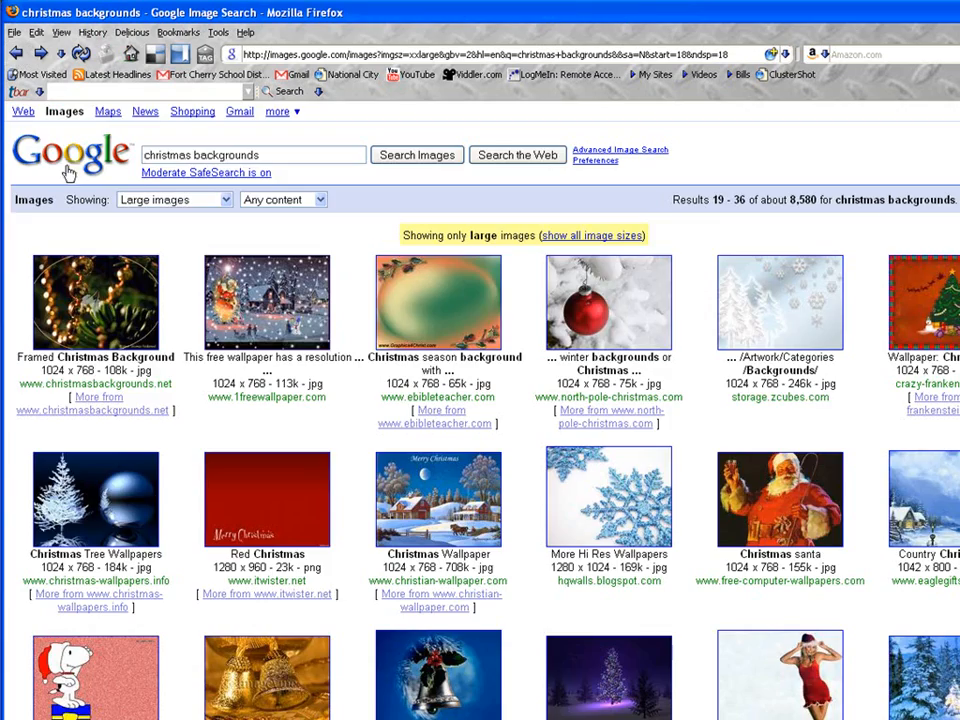
{"action": "scroll", "coordinate": [380, 330], "scroll_direction": "down", "scroll_amount": 4}
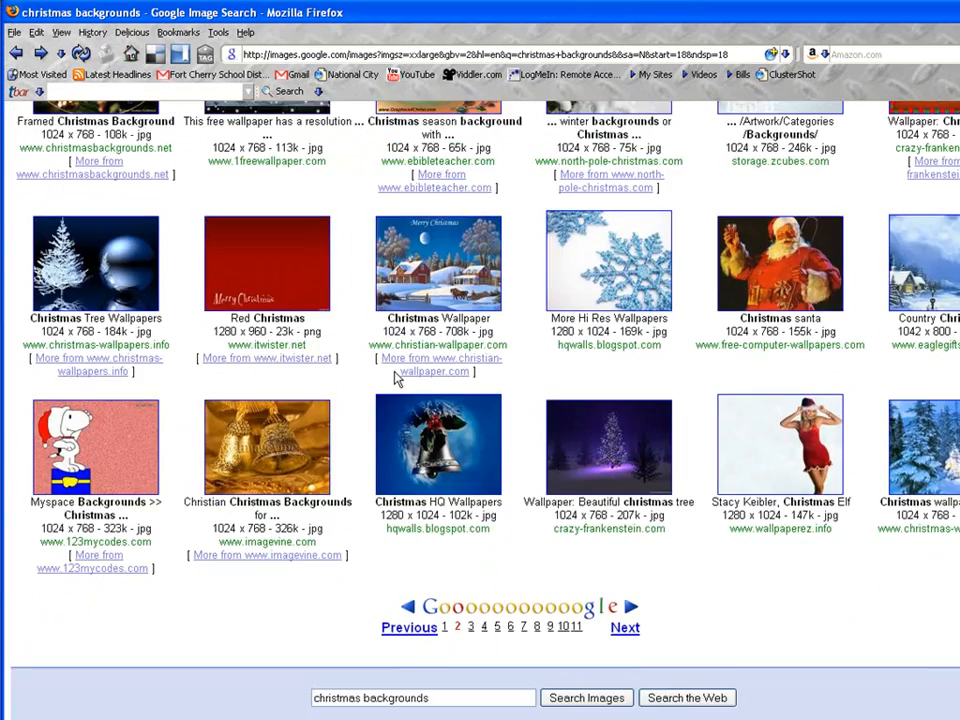
{"action": "scroll", "coordinate": [397, 378], "scroll_direction": "up", "scroll_amount": 4}
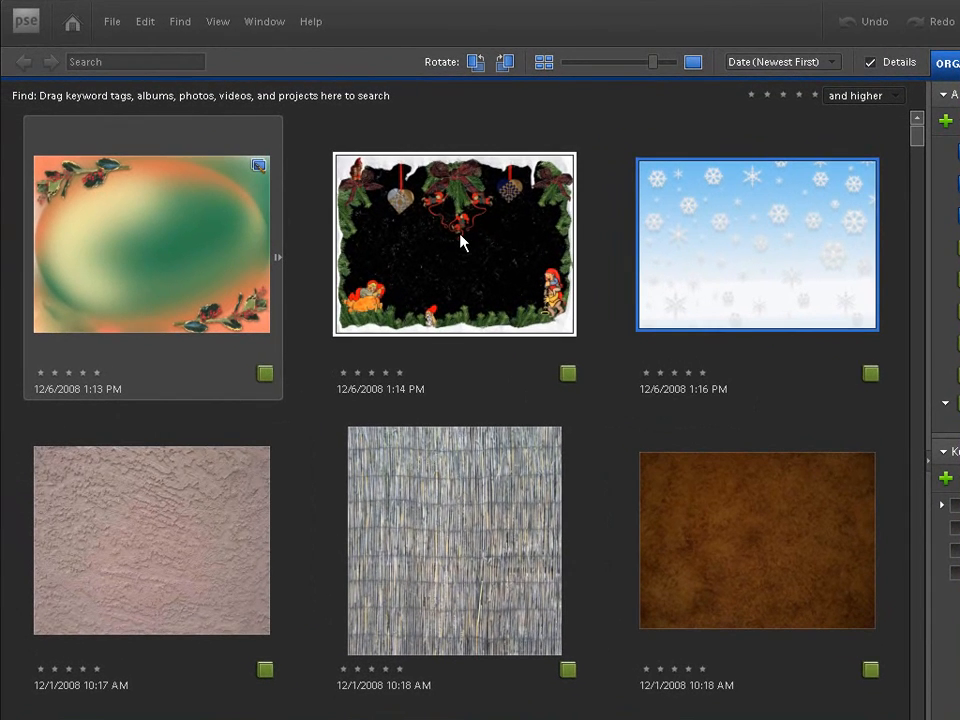
Step: In the Photoshop Elements Organizer, open the black Christmas frame background with garland borders in Full Edit
{"action": "left_click", "coordinate": [461, 240]}
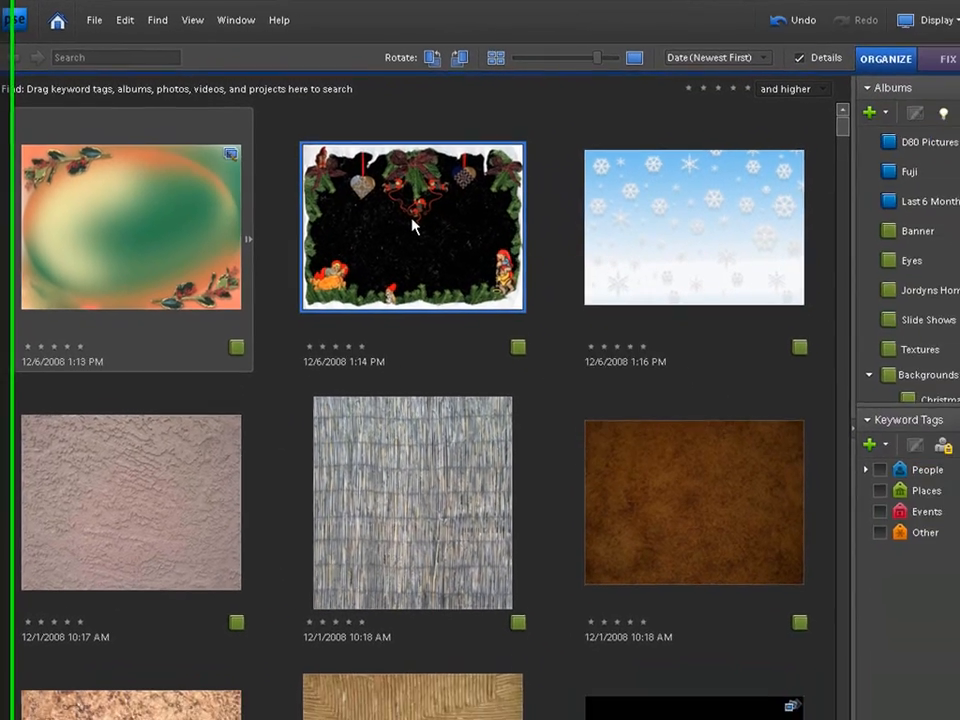
{"action": "right_click", "coordinate": [455, 242]}
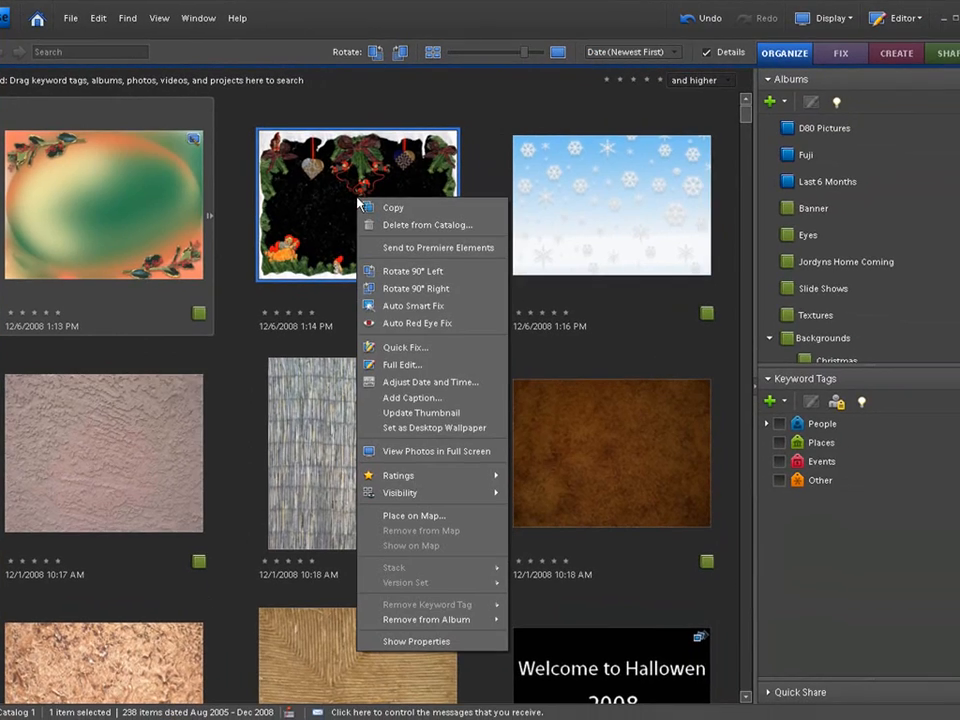
{"action": "left_click", "coordinate": [396, 362]}
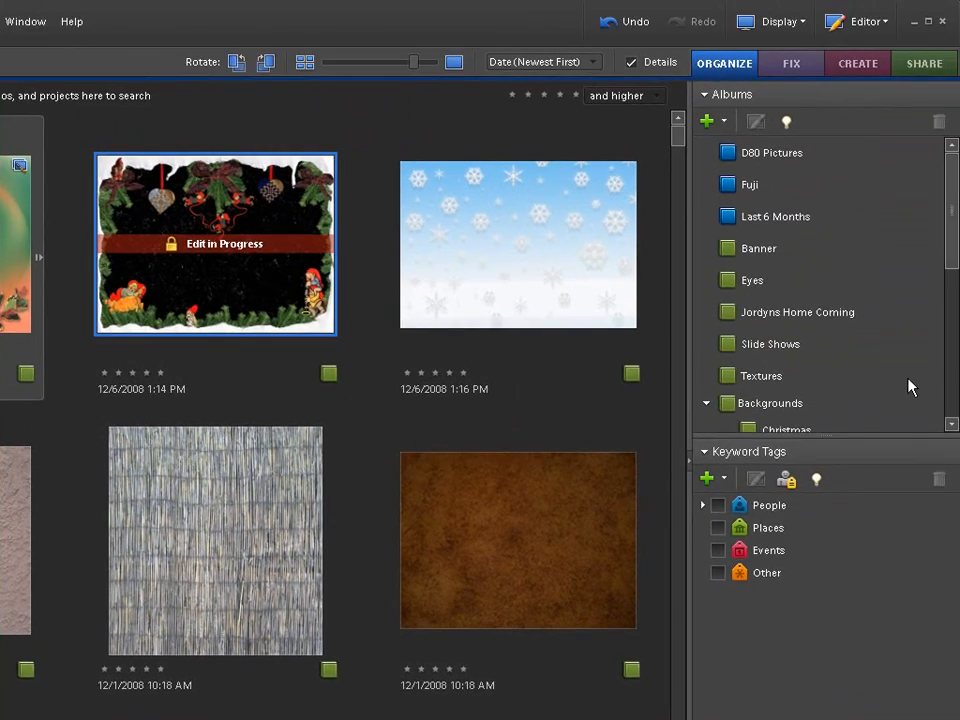
Step: Expand the PreSchool album group, check its albums, and display the photos in the Oct2008 album
{"action": "left_click_drag", "start_coordinate": [951, 253], "coordinate": [951, 386]}
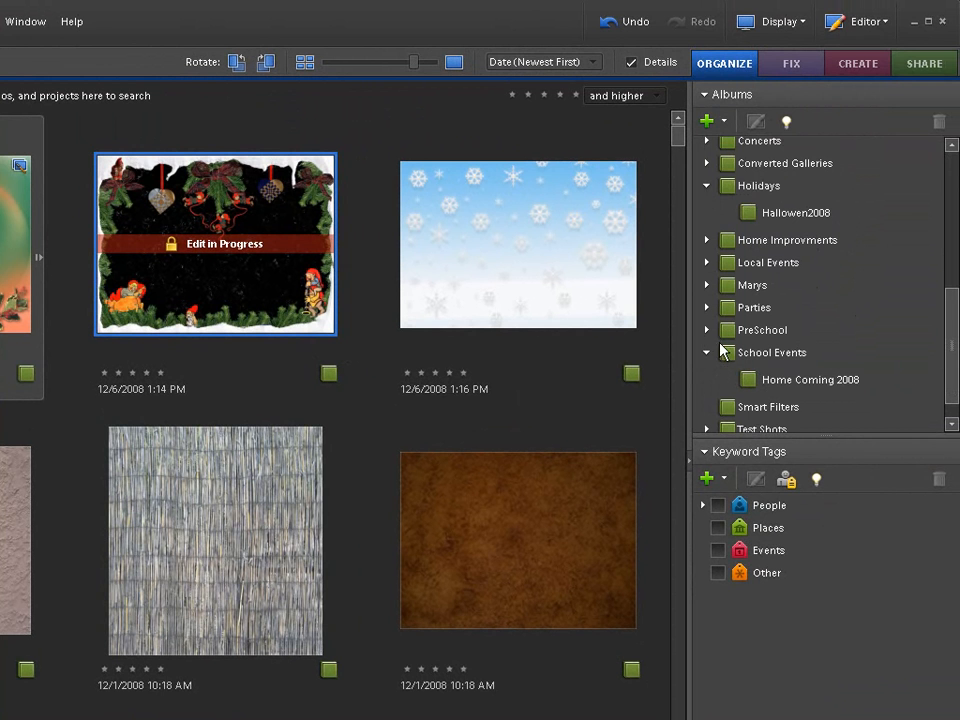
{"action": "left_click", "coordinate": [708, 330]}
{"action": "left_click", "coordinate": [752, 355]}
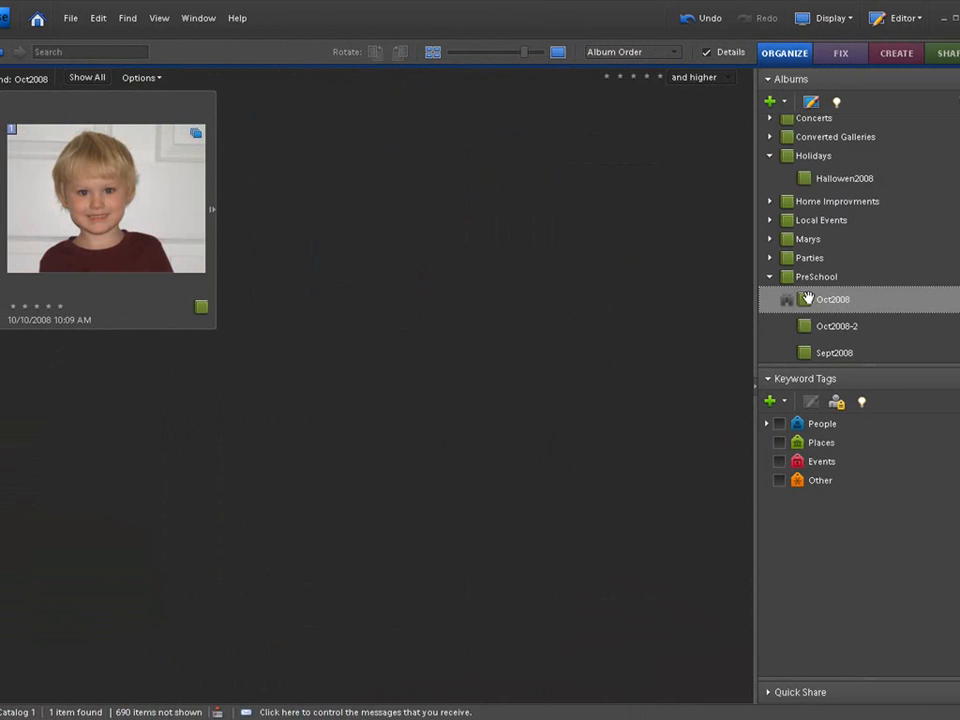
{"action": "left_click", "coordinate": [805, 327]}
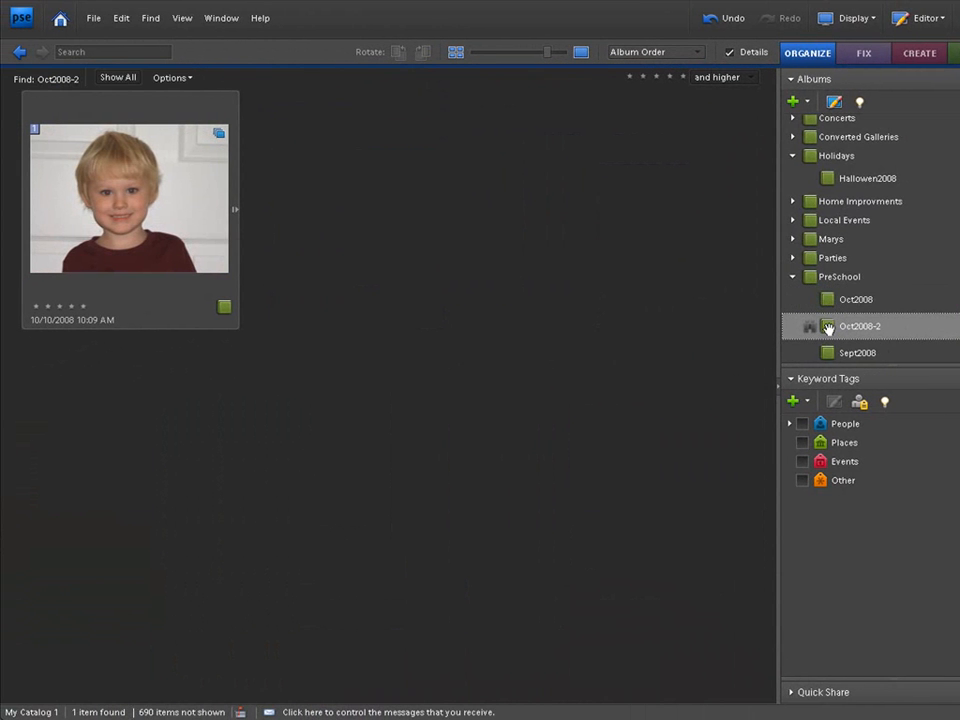
{"action": "left_click", "coordinate": [832, 353]}
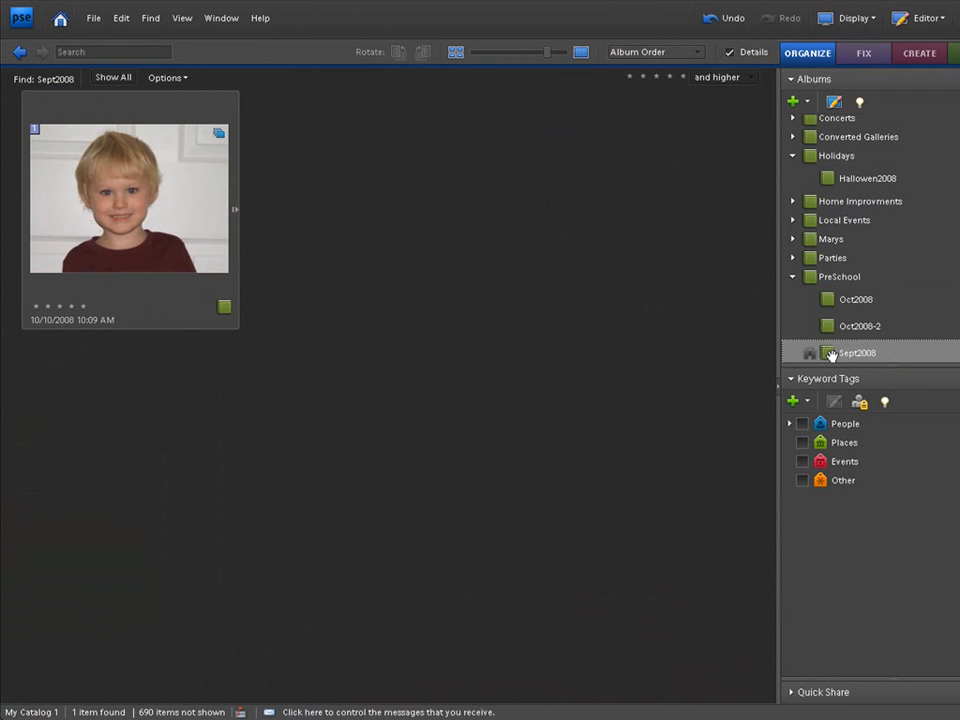
{"action": "left_click", "coordinate": [840, 300]}
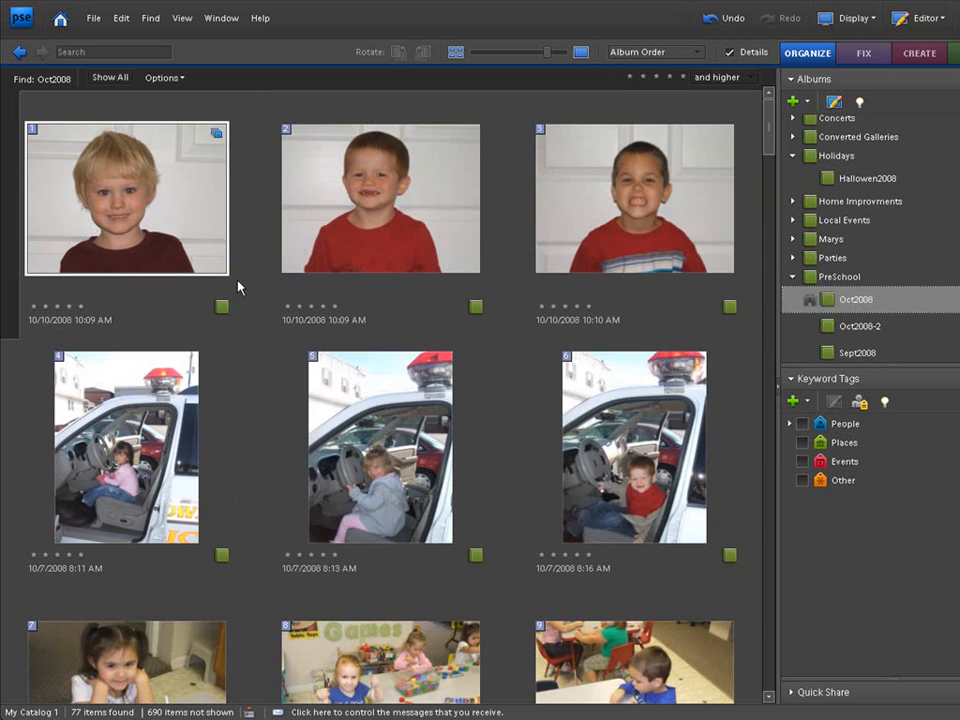
Step: Look through all the photos in the Oct2008 album for a suitable portrait and return to the start of the album
{"action": "scroll", "coordinate": [238, 288], "scroll_direction": "down", "scroll_amount": 5}
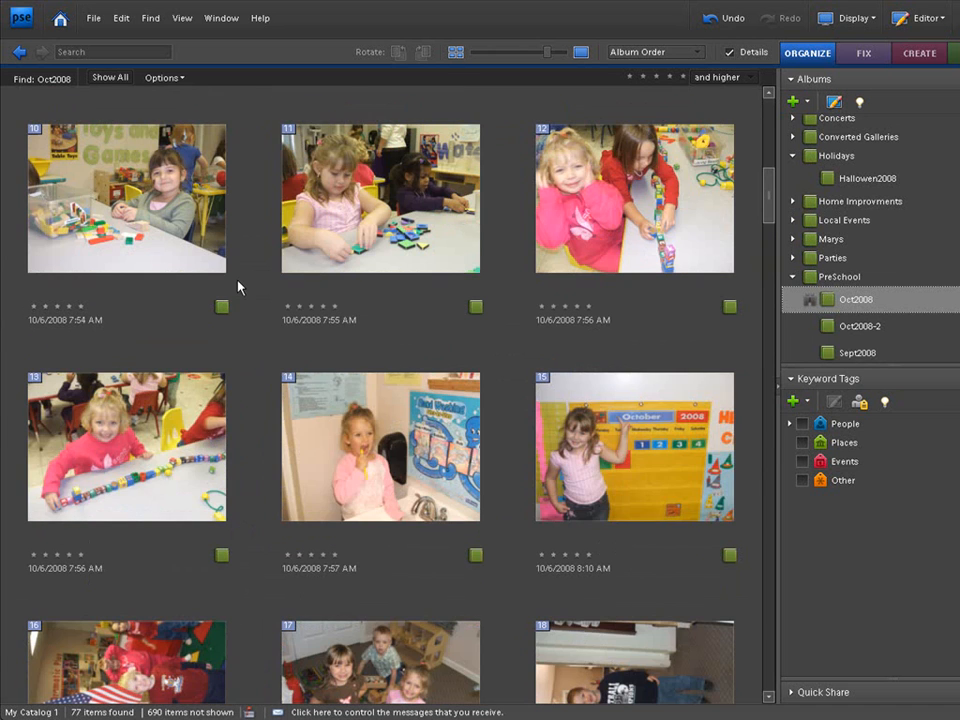
{"action": "scroll", "coordinate": [238, 288], "scroll_direction": "down", "scroll_amount": 3}
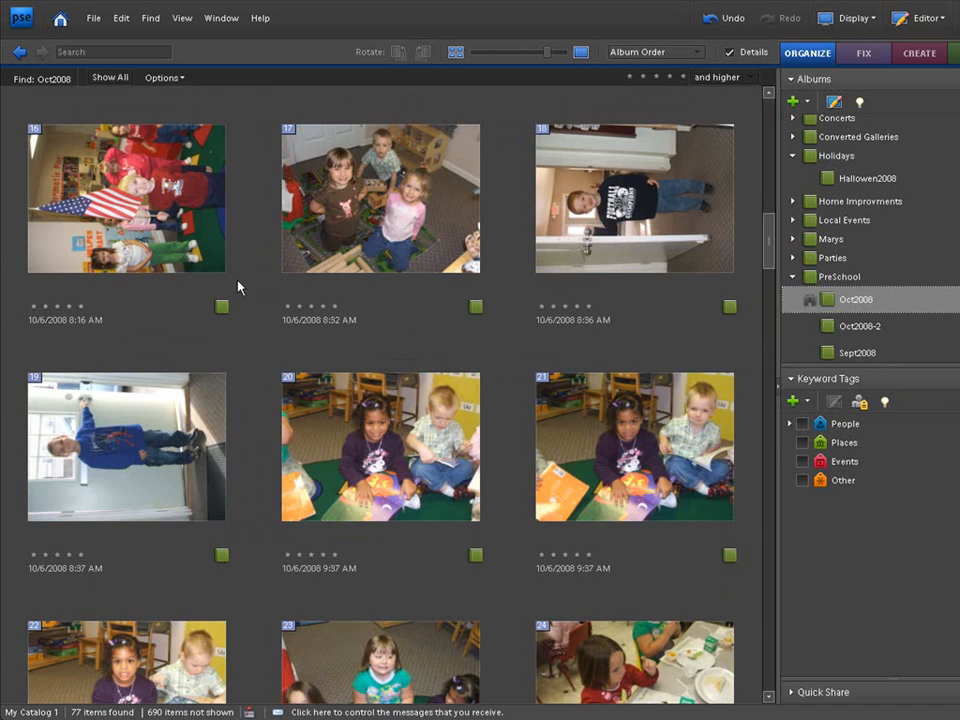
{"action": "scroll", "coordinate": [238, 288], "scroll_direction": "down", "scroll_amount": 3}
{"action": "scroll", "coordinate": [238, 288], "scroll_direction": "down", "scroll_amount": 8}
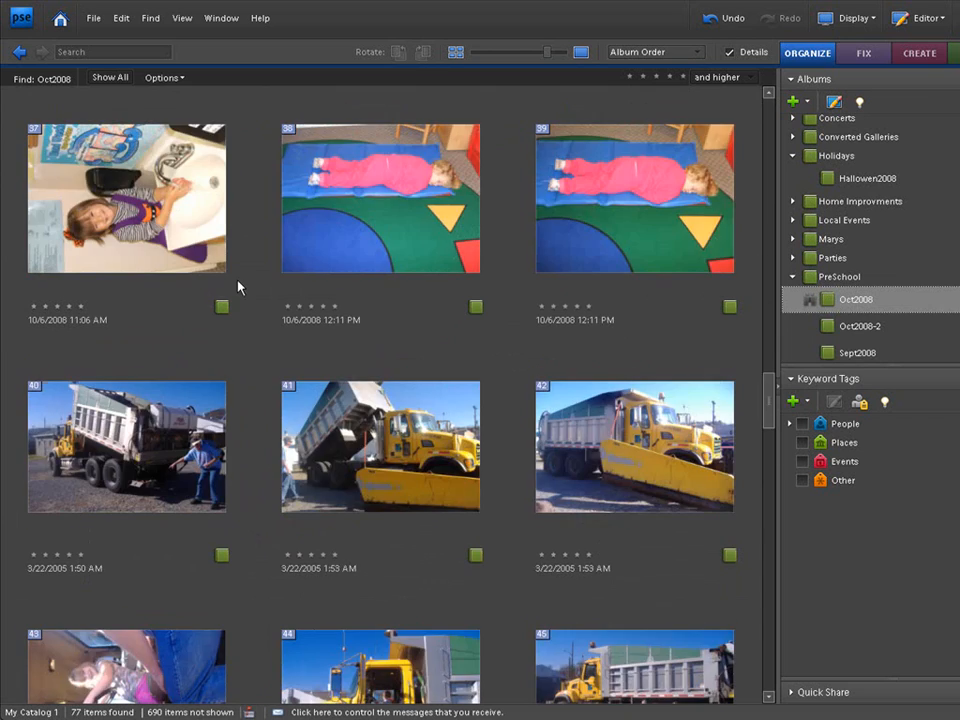
{"action": "scroll", "coordinate": [238, 288], "scroll_direction": "down", "scroll_amount": 8}
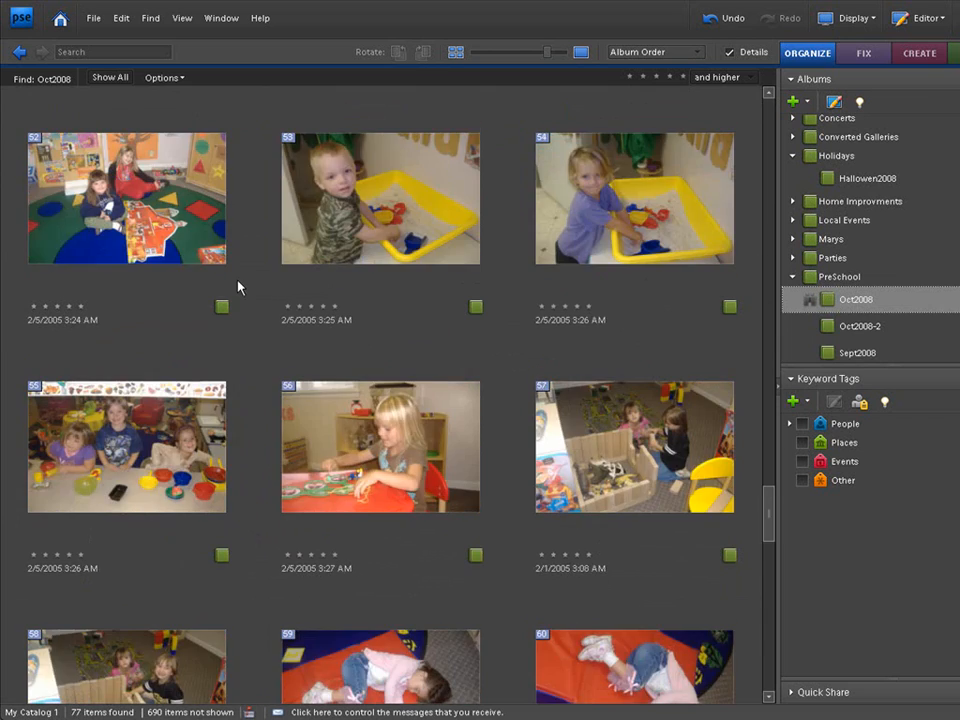
{"action": "scroll", "coordinate": [238, 288], "scroll_direction": "down", "scroll_amount": 5}
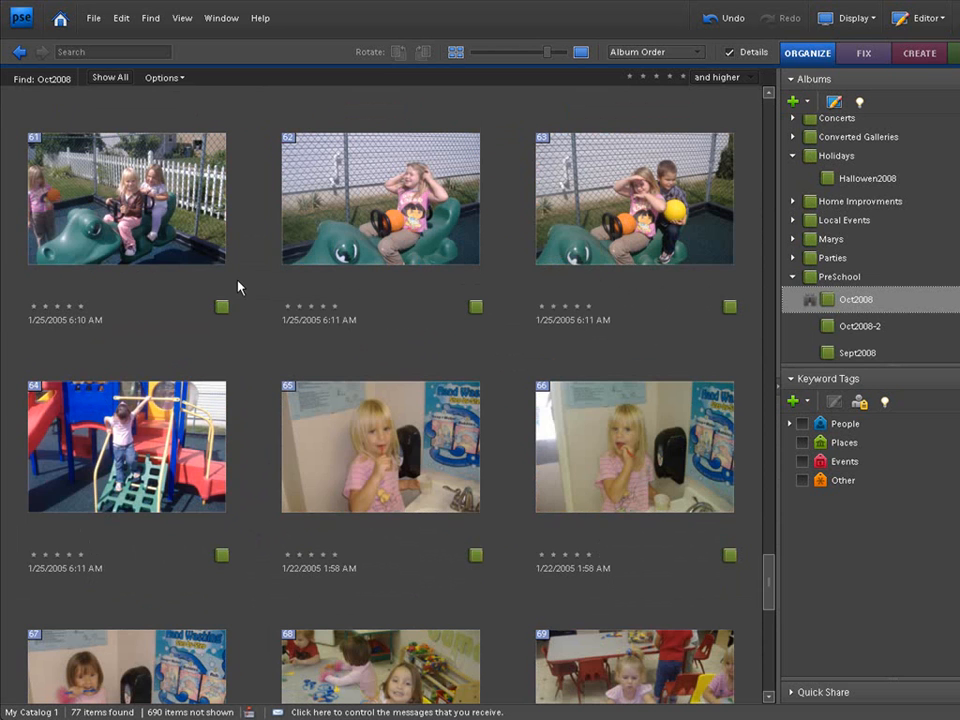
{"action": "scroll", "coordinate": [238, 288], "scroll_direction": "down", "scroll_amount": 5}
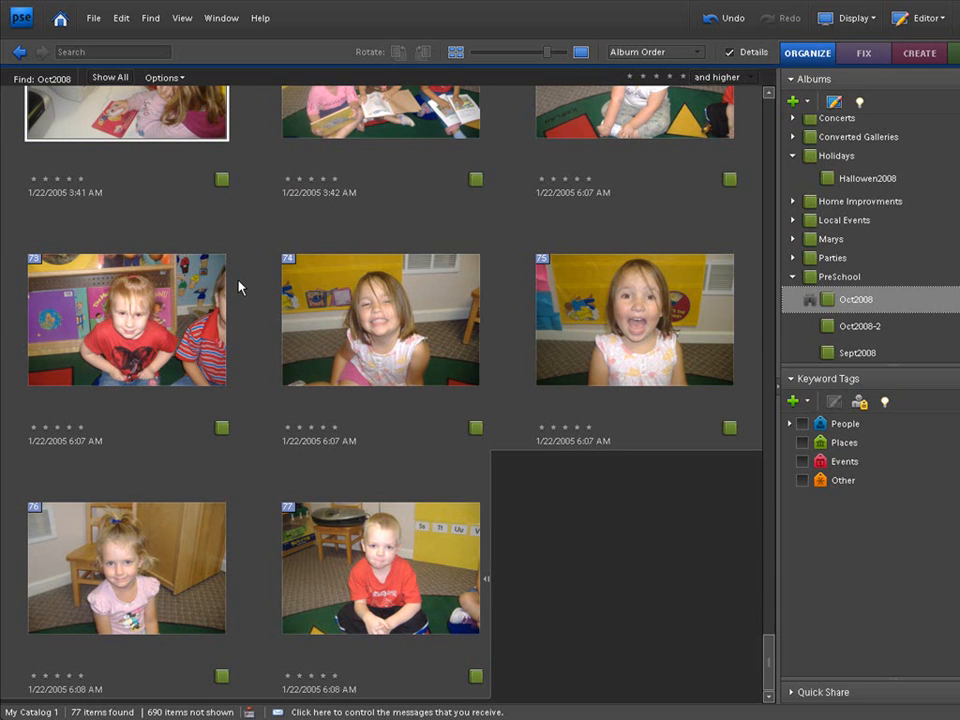
{"action": "scroll", "coordinate": [238, 288], "scroll_direction": "up", "scroll_amount": 13}
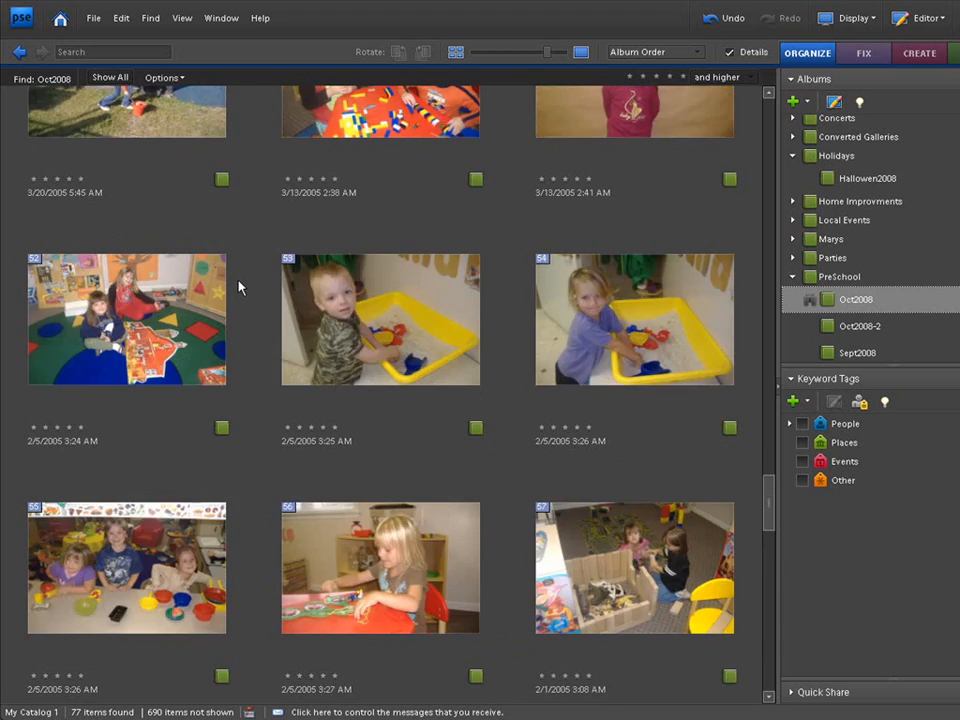
{"action": "scroll", "coordinate": [238, 288], "scroll_direction": "up", "scroll_amount": 10}
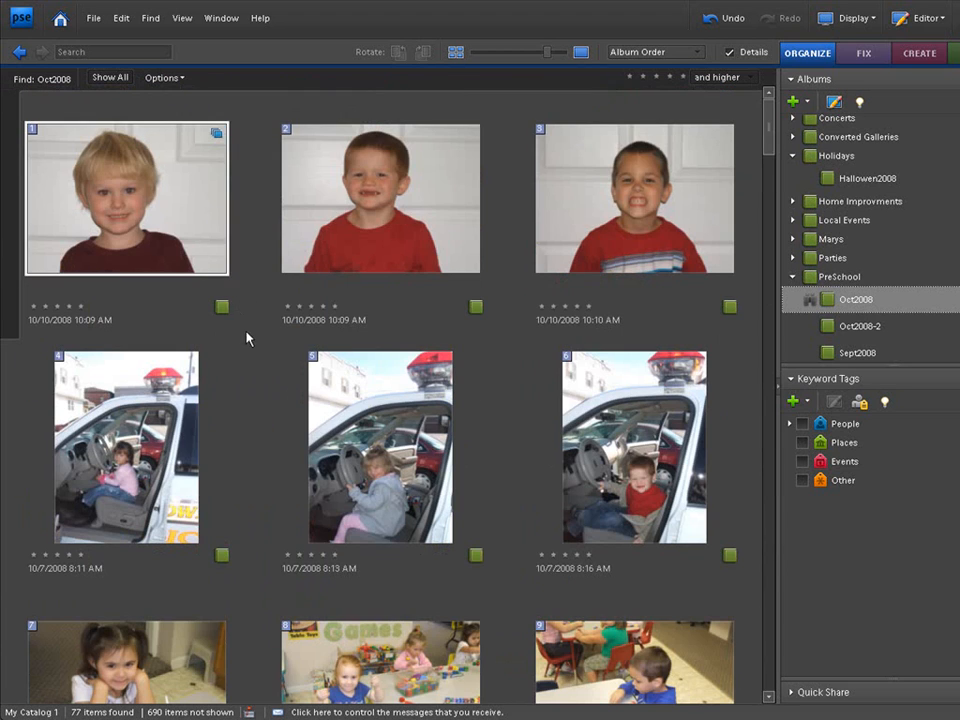
Step: Open the second photo, the smiling boy in the plain red shirt, in Full Edit
{"action": "left_click", "coordinate": [376, 197]}
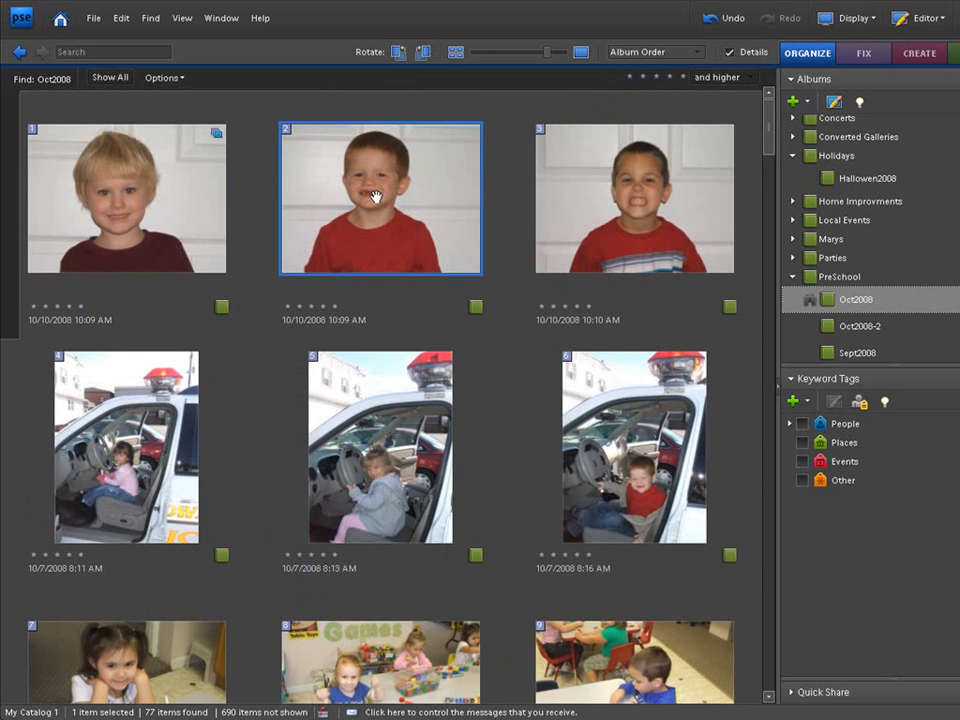
{"action": "right_click", "coordinate": [377, 199]}
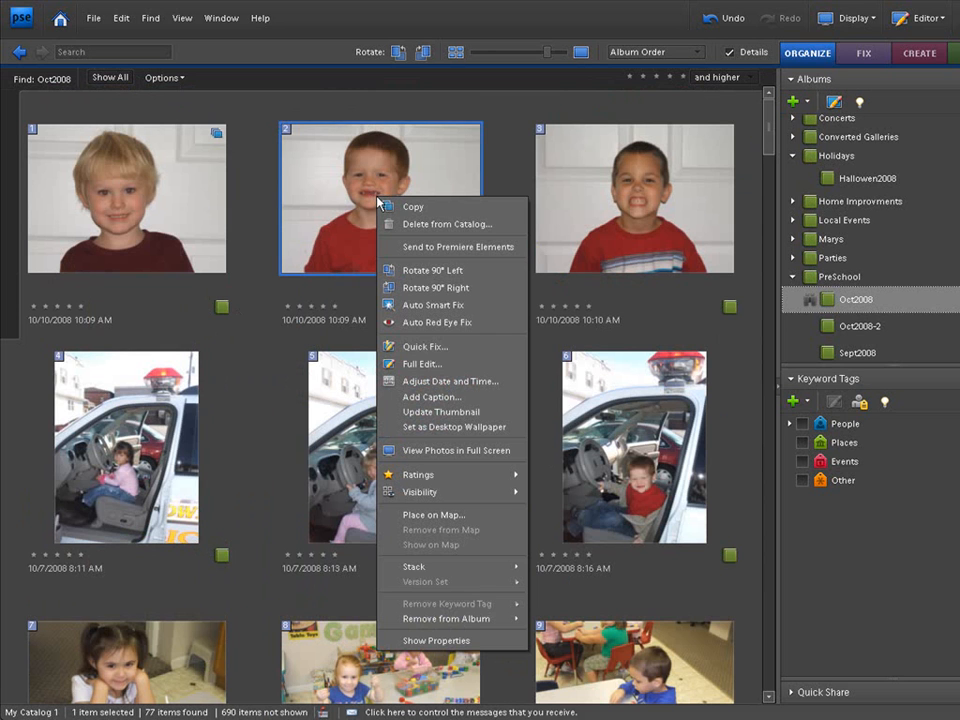
{"action": "left_click", "coordinate": [398, 366]}
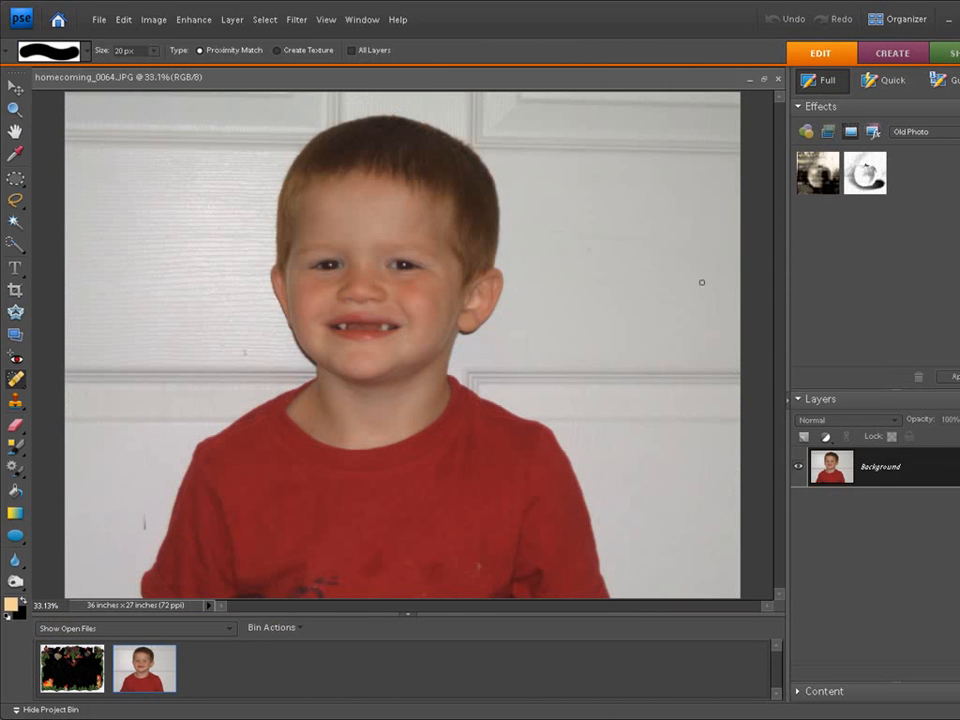
Step: Put the open images in floating windows, bring the Christmas frame juleskrivebord.jpg forward, and fit it on screen
{"action": "left_click", "coordinate": [764, 79]}
{"action": "left_click_drag", "start_coordinate": [484, 96], "coordinate": [489, 189]}
{"action": "left_click", "coordinate": [460, 88]}
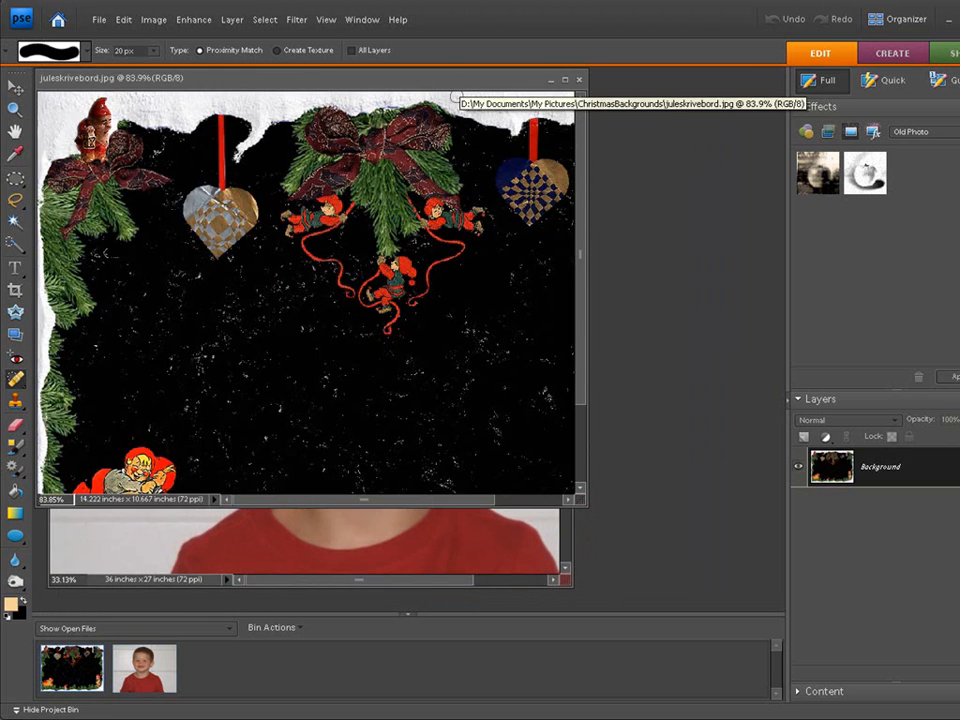
{"action": "left_click", "coordinate": [326, 19]}
{"action": "left_click", "coordinate": [326, 89]}
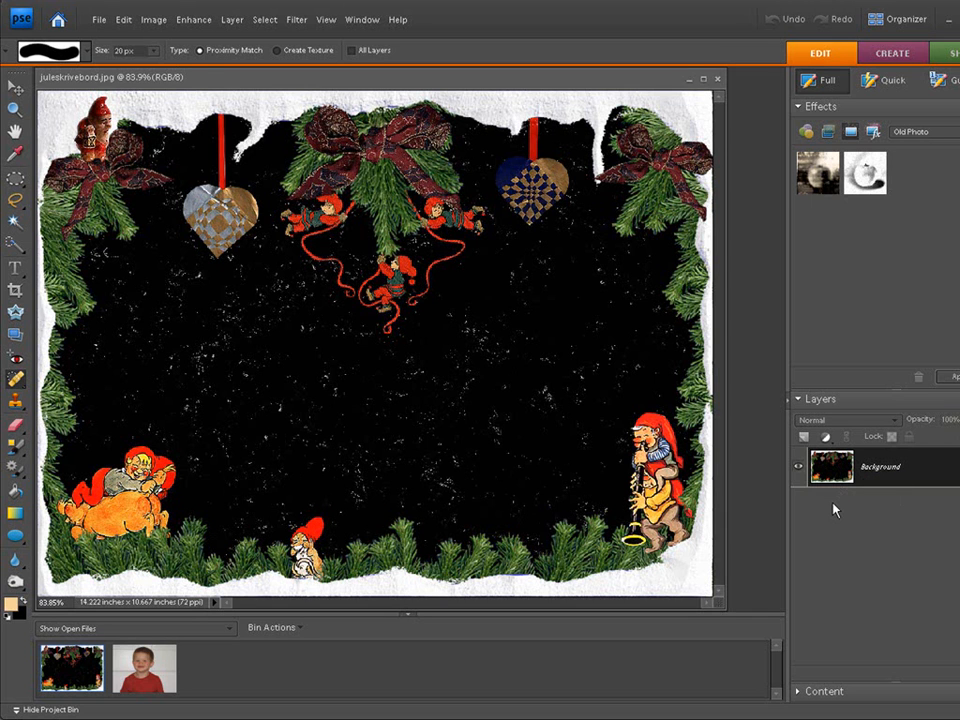
Step: Duplicate the Christmas frame's Background layer and keep the copy active
{"action": "key", "text": "ctrl+j"}
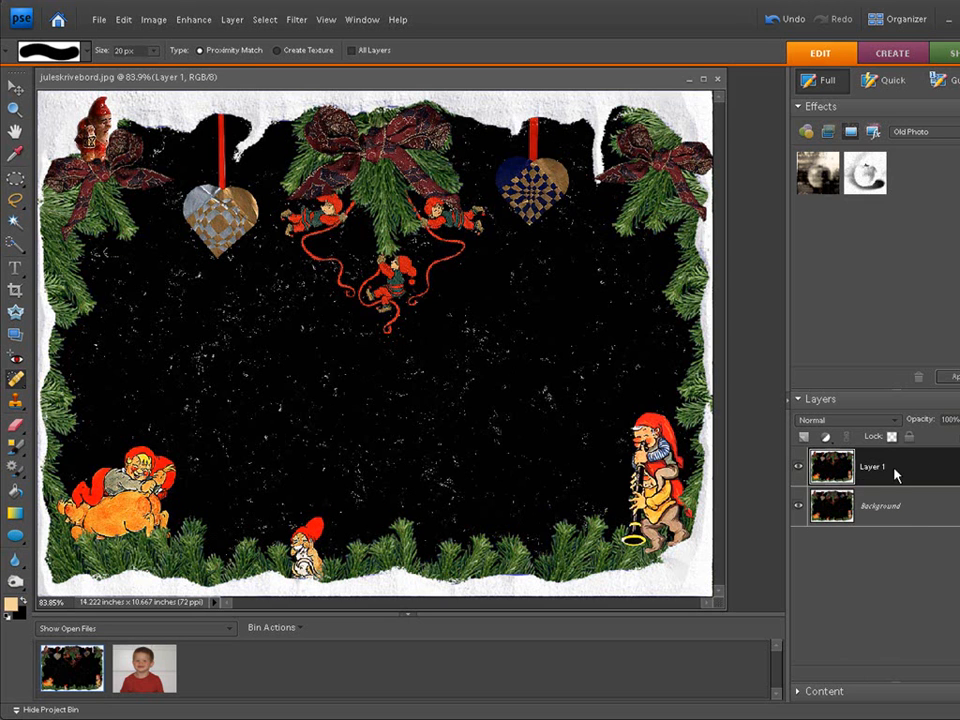
{"action": "left_click", "coordinate": [909, 506]}
{"action": "left_click", "coordinate": [911, 476]}
Step: Select the frame's lower border, including the elves, pine branches, and snowy edge, with the Quick Selection tool
{"action": "left_click", "coordinate": [16, 245]}
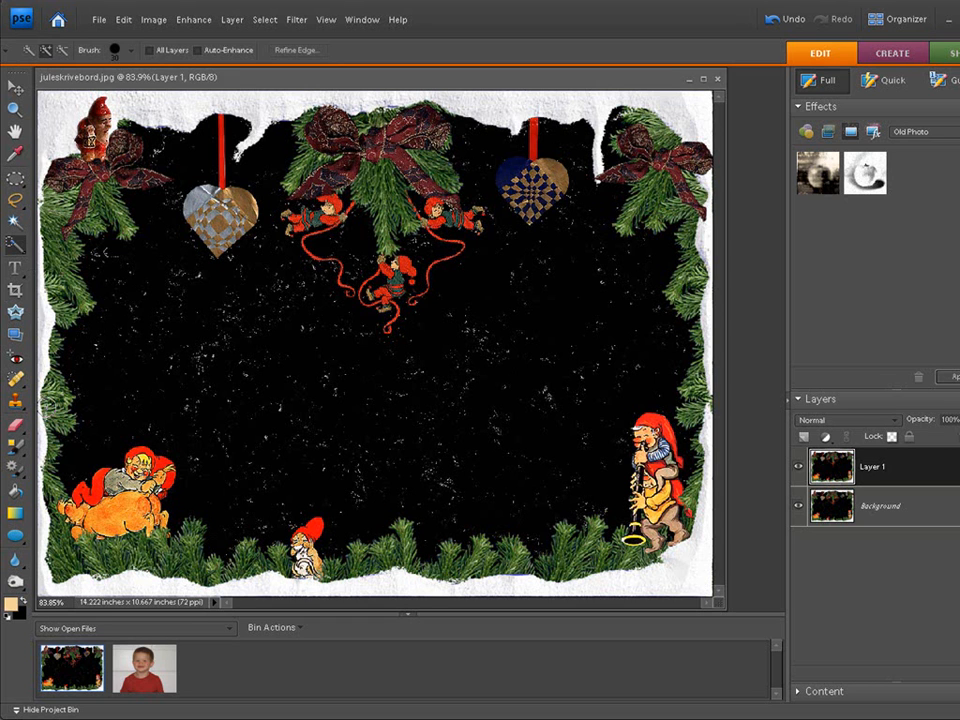
{"action": "mouse_move", "coordinate": [50, 416]}
{"action": "left_mouse_down"}
{"action": "mouse_move", "coordinate": [72, 455]}
{"action": "mouse_move", "coordinate": [96, 472]}
{"action": "mouse_move", "coordinate": [138, 468]}
{"action": "mouse_move", "coordinate": [157, 540]}
{"action": "mouse_move", "coordinate": [162, 525]}
{"action": "mouse_move", "coordinate": [150, 515]}
{"action": "mouse_move", "coordinate": [205, 530]}
{"action": "mouse_move", "coordinate": [300, 530]}
{"action": "left_mouse_up"}
{"action": "mouse_move", "coordinate": [242, 401]}
{"action": "left_mouse_down"}
{"action": "mouse_move", "coordinate": [284, 414]}
{"action": "mouse_move", "coordinate": [415, 418]}
{"action": "mouse_move", "coordinate": [478, 408]}
{"action": "left_mouse_up"}
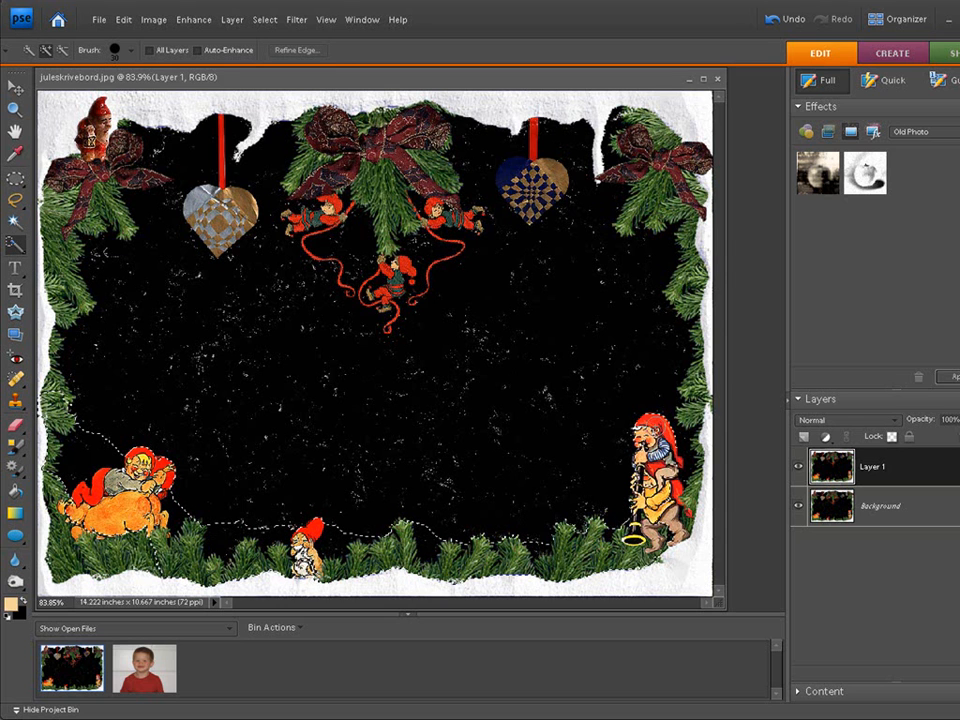
{"action": "left_click_drag", "start_coordinate": [664, 420], "coordinate": [686, 388]}
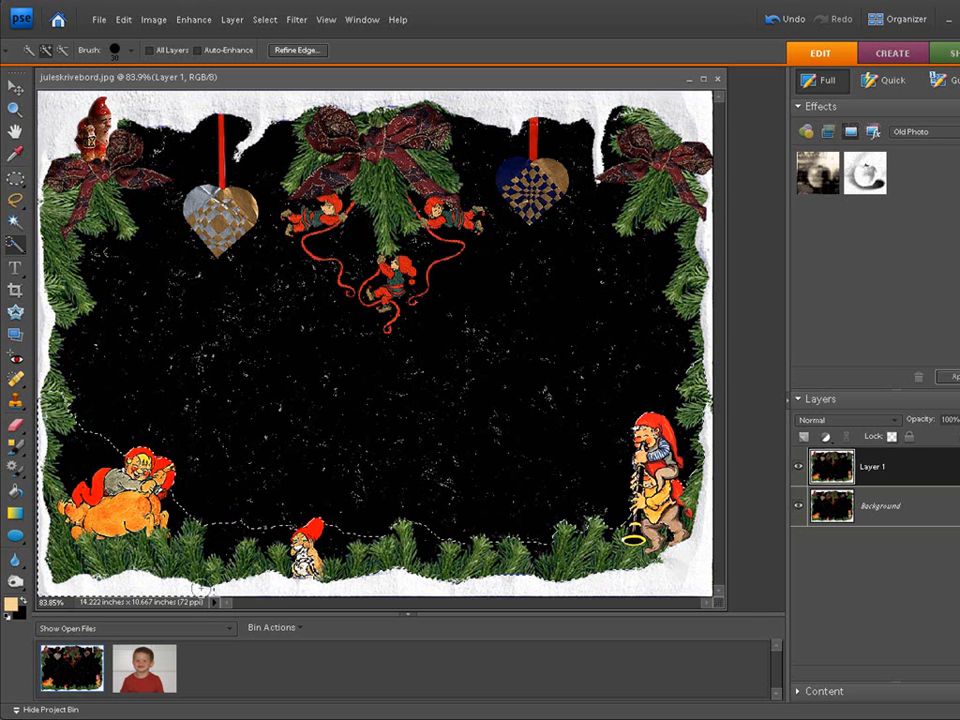
{"action": "mouse_move", "coordinate": [636, 583]}
{"action": "left_mouse_down"}
{"action": "mouse_move", "coordinate": [681, 582]}
{"action": "mouse_move", "coordinate": [671, 561]}
{"action": "left_mouse_up"}
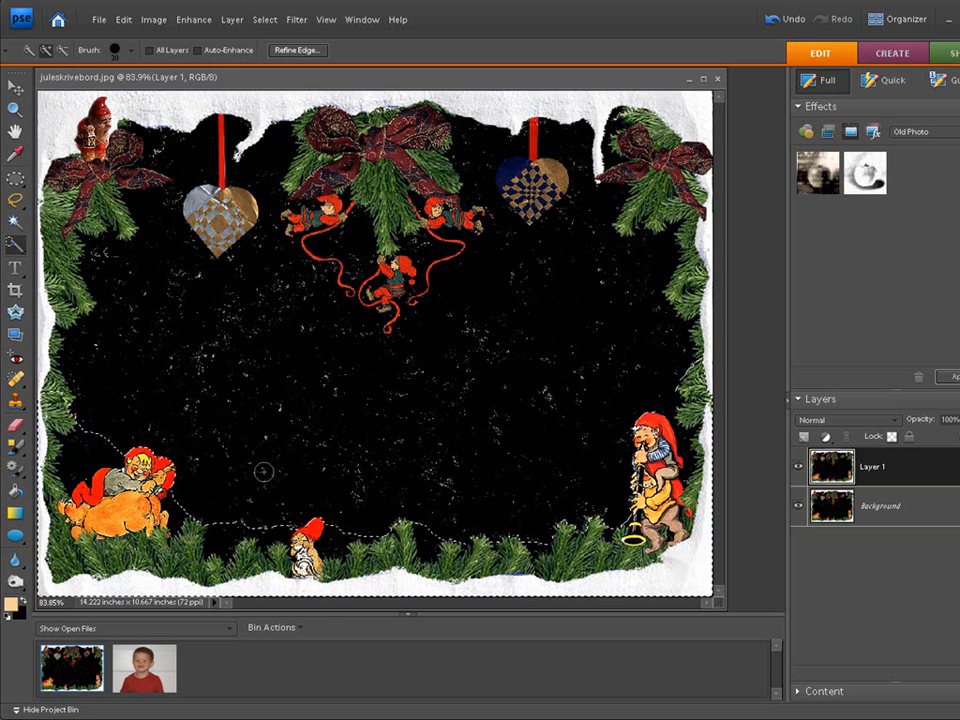
Step: Put the selected lower border on its own layer with Layer via Copy
{"action": "left_click", "coordinate": [236, 28]}
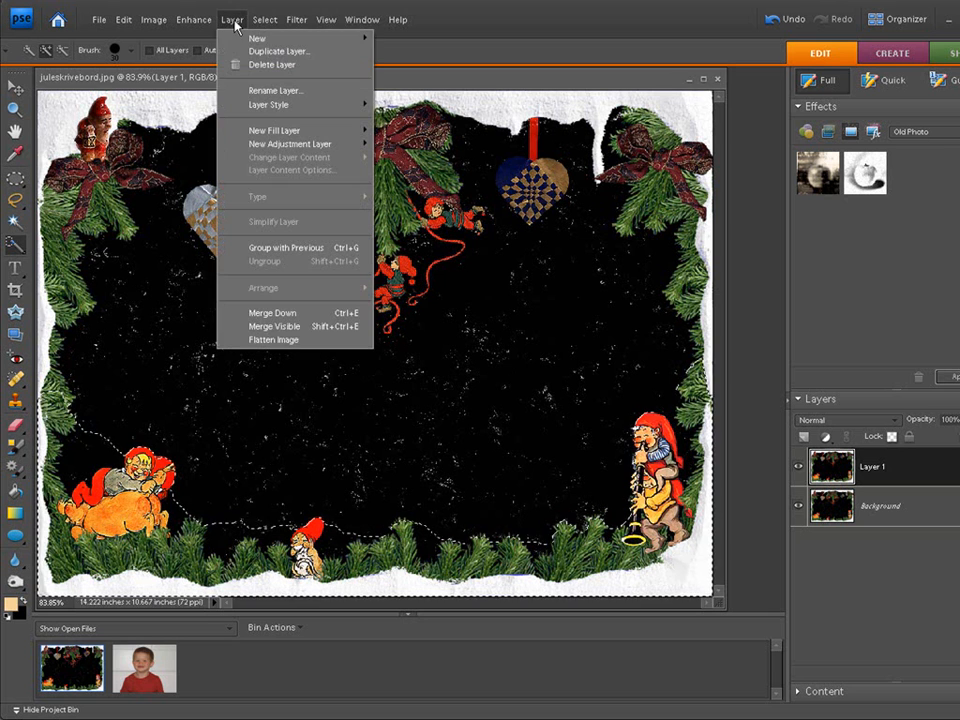
{"action": "mouse_move", "coordinate": [232, 39]}
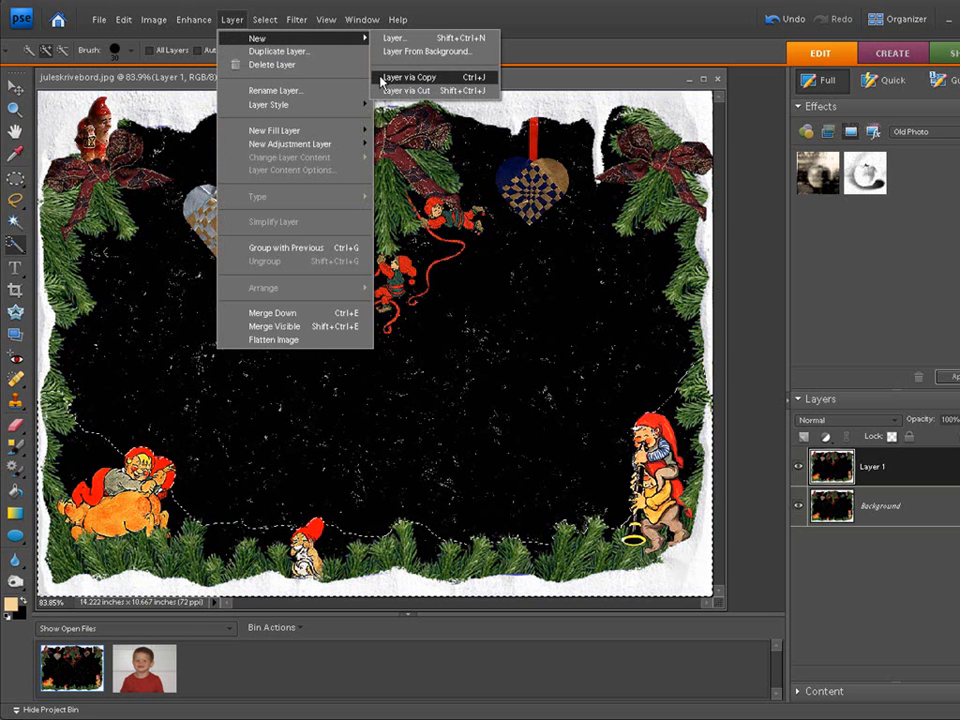
{"action": "left_click", "coordinate": [382, 78]}
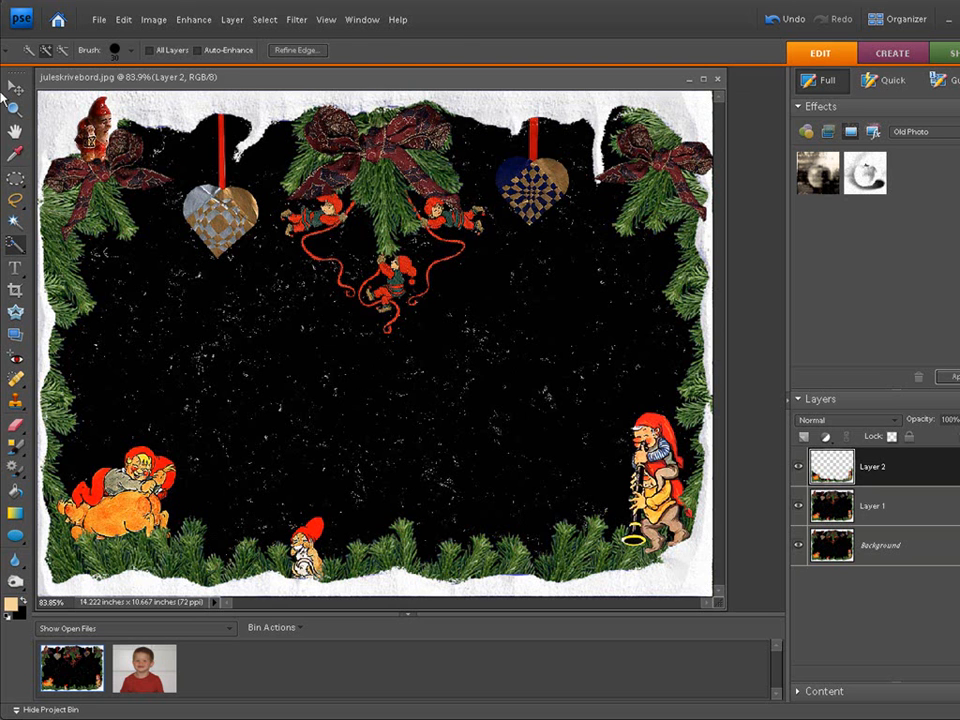
Step: Arrange the image windows so the boy's portrait homecoming_0064.JPG is in front, and fit it on screen
{"action": "key", "text": "v"}
{"action": "left_click_drag", "start_coordinate": [226, 86], "coordinate": [395, 129]}
{"action": "left_click", "coordinate": [174, 176]}
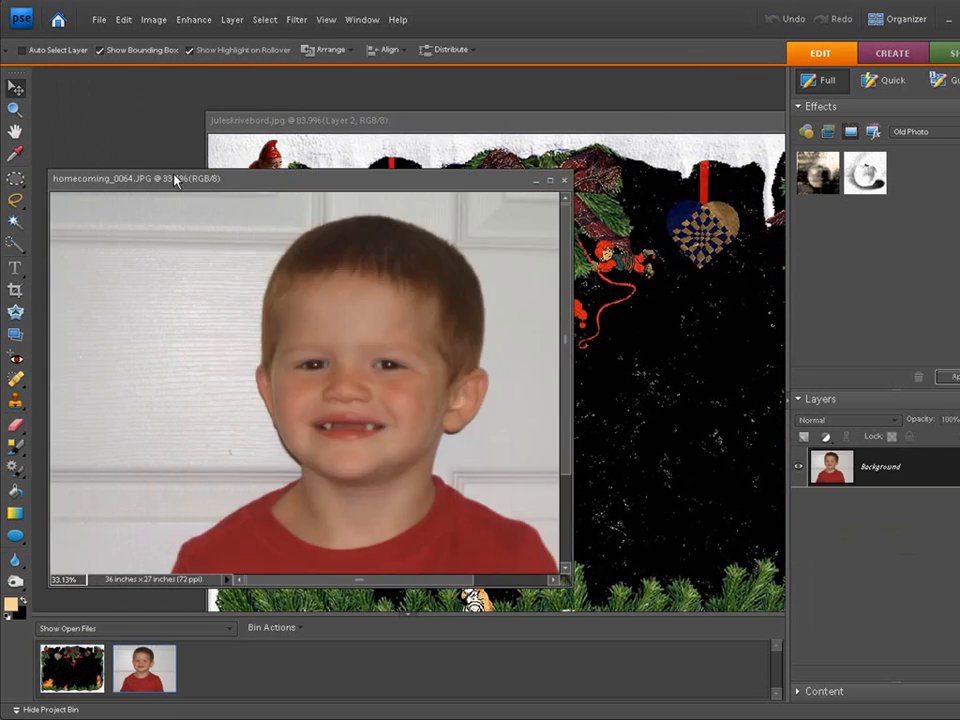
{"action": "left_click_drag", "start_coordinate": [176, 180], "coordinate": [232, 107]}
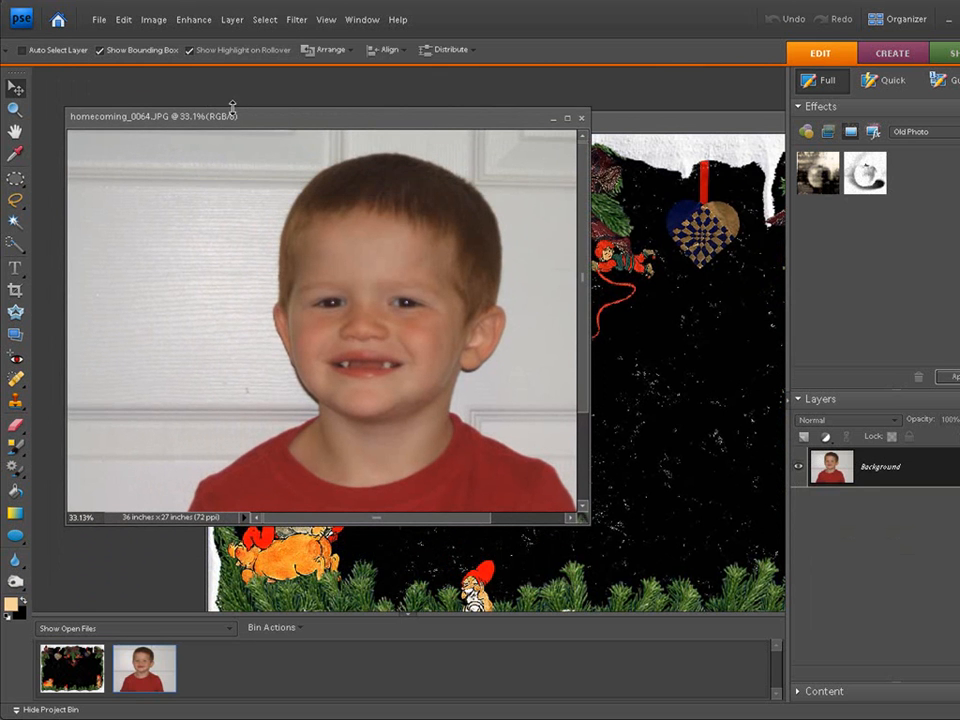
{"action": "left_click", "coordinate": [326, 19]}
{"action": "left_click", "coordinate": [330, 90]}
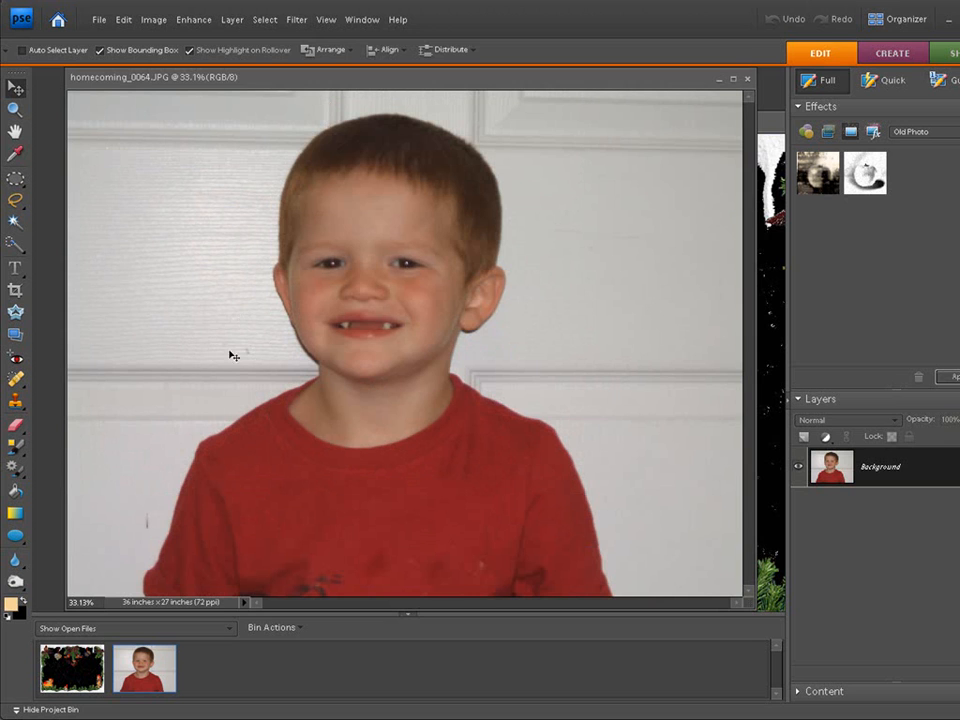
Step: Select the boy's head and red shirt with an enlarged Quick Selection brush
{"action": "left_click", "coordinate": [15, 243]}
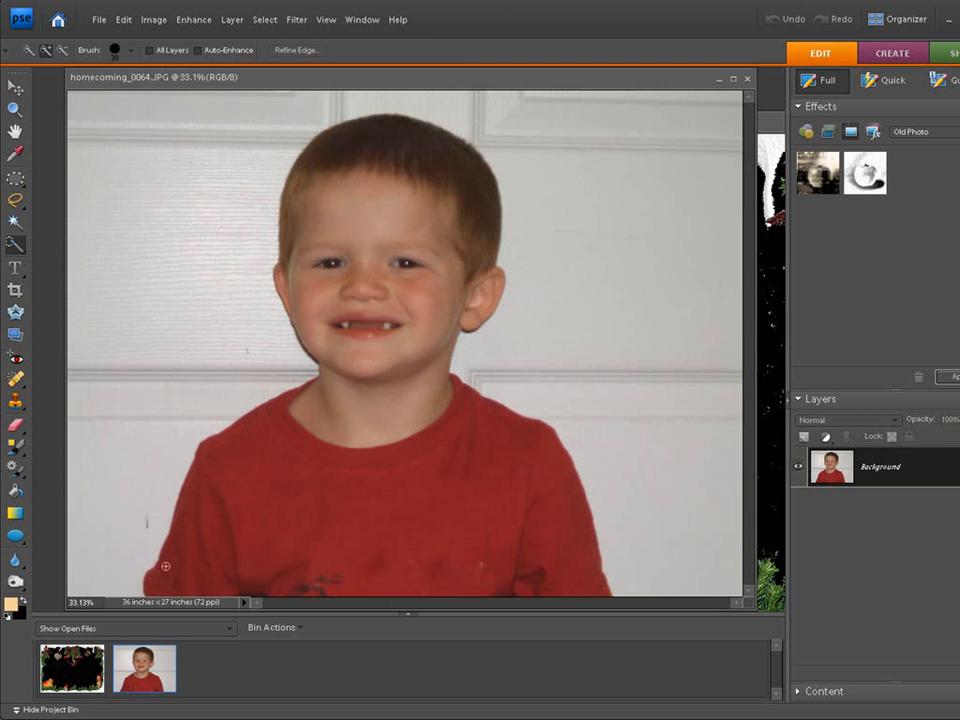
{"action": "key", "text": "bracketright"}
{"action": "key", "text": "bracketright"}
{"action": "key", "text": "bracketright"}
{"action": "mouse_move", "coordinate": [152, 581]}
{"action": "left_mouse_down"}
{"action": "mouse_move", "coordinate": [251, 422]}
{"action": "mouse_move", "coordinate": [311, 386]}
{"action": "mouse_move", "coordinate": [330, 333]}
{"action": "left_mouse_up"}
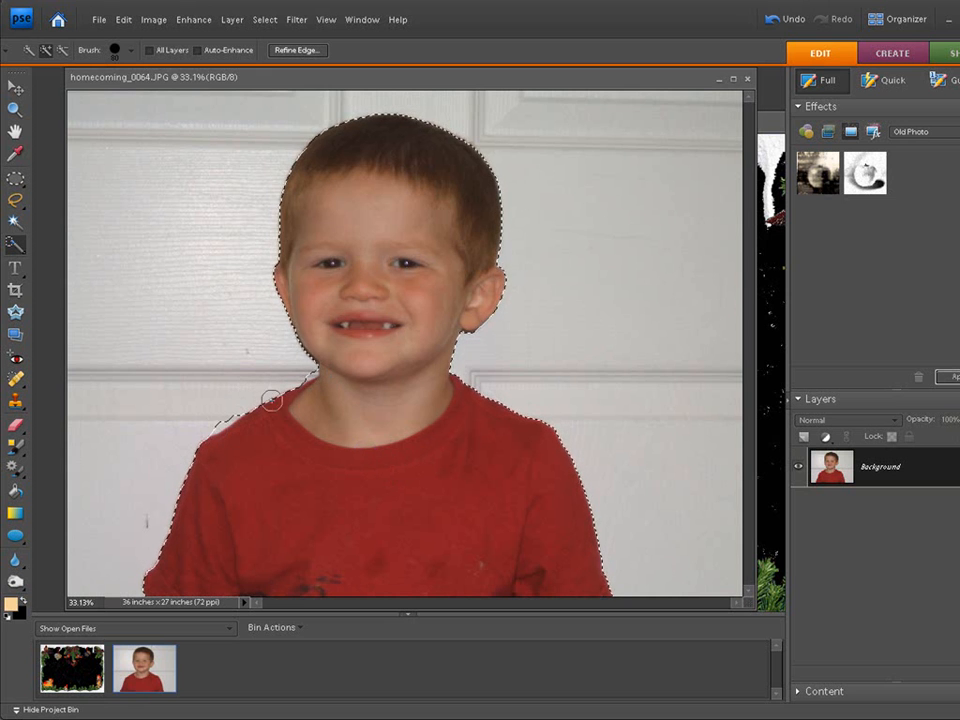
Step: Subtract the stray bits of wall along the boy's shoulder from the selection, and return the brush to adding
{"action": "left_click", "coordinate": [63, 50]}
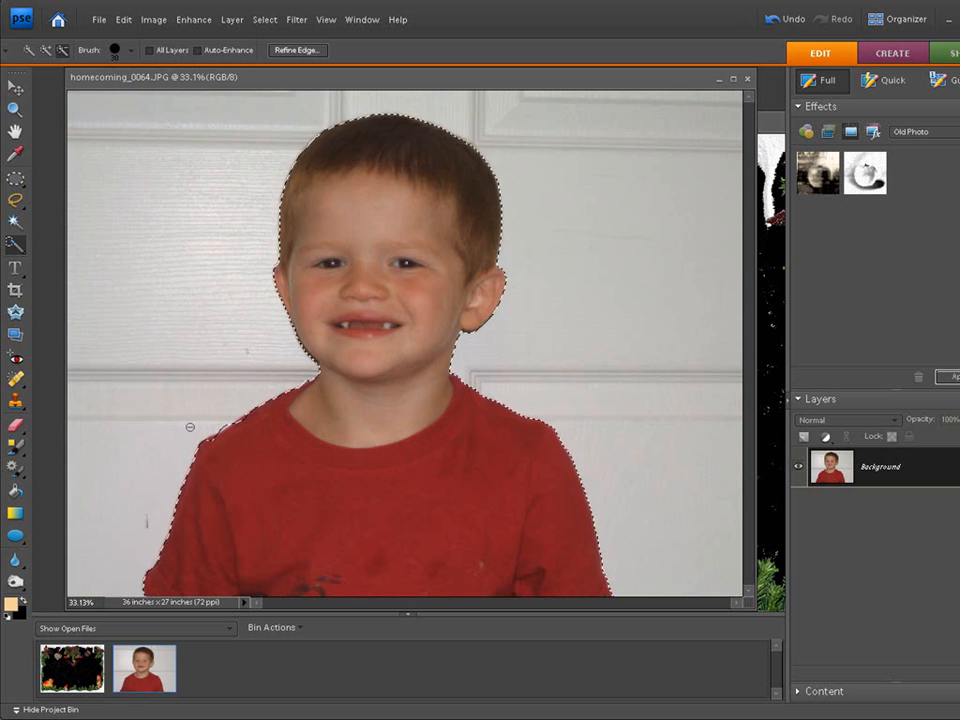
{"action": "left_click", "coordinate": [46, 49]}
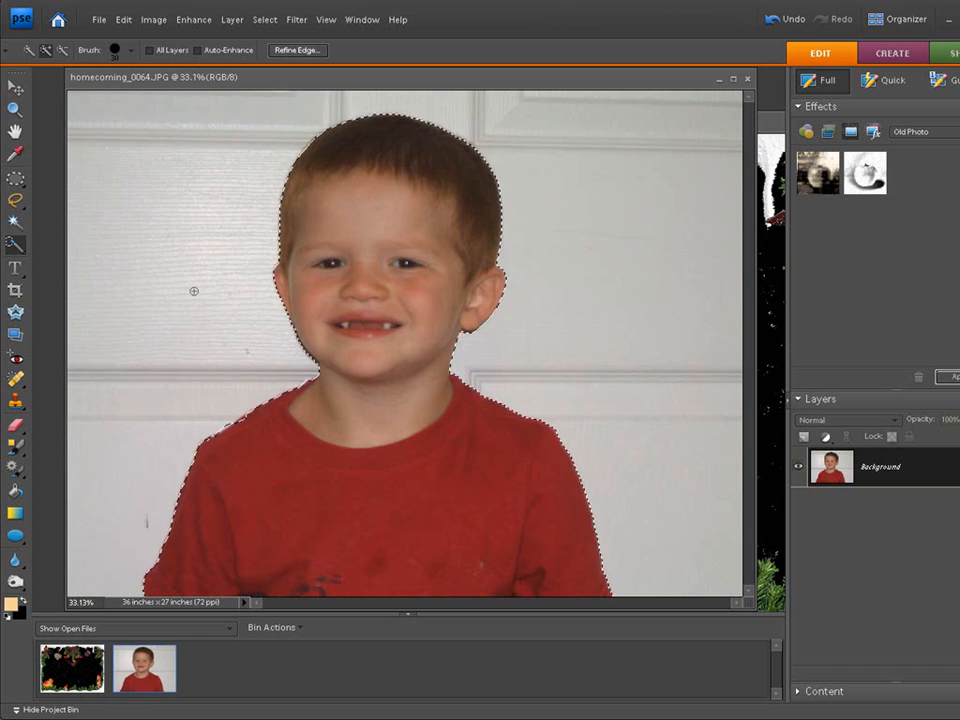
{"action": "left_click", "coordinate": [265, 19]}
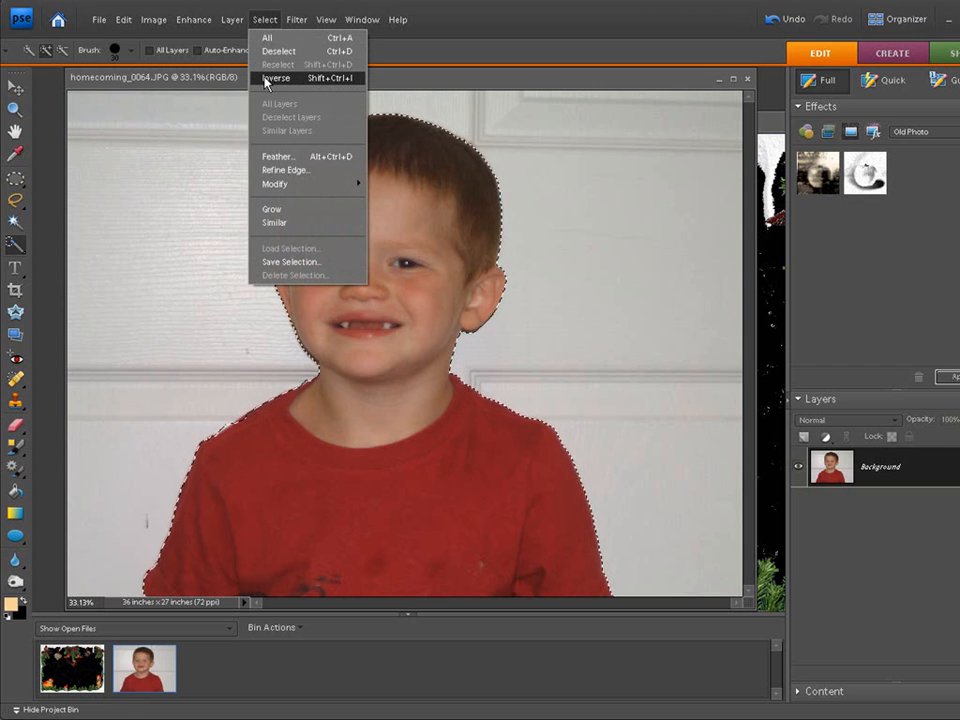
{"action": "left_click", "coordinate": [265, 19]}
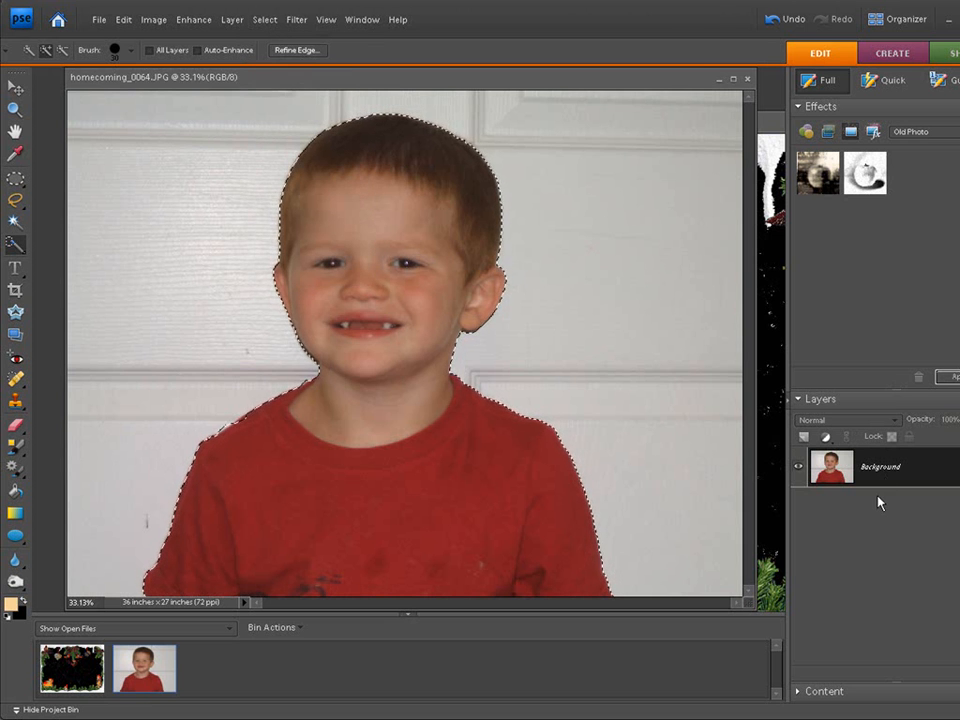
Step: Copy the selected boy to a new layer and check the cutout by briefly hiding the Background layer
{"action": "key", "text": "ctrl+j"}
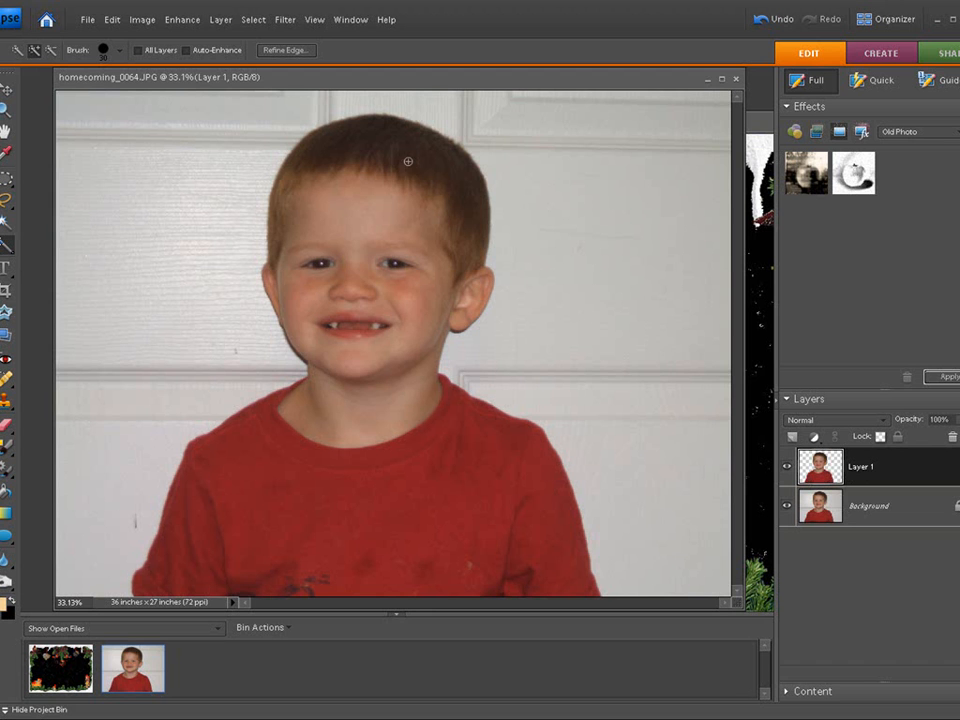
{"action": "left_click", "coordinate": [889, 510]}
{"action": "left_click", "coordinate": [896, 465]}
{"action": "left_click", "coordinate": [787, 507]}
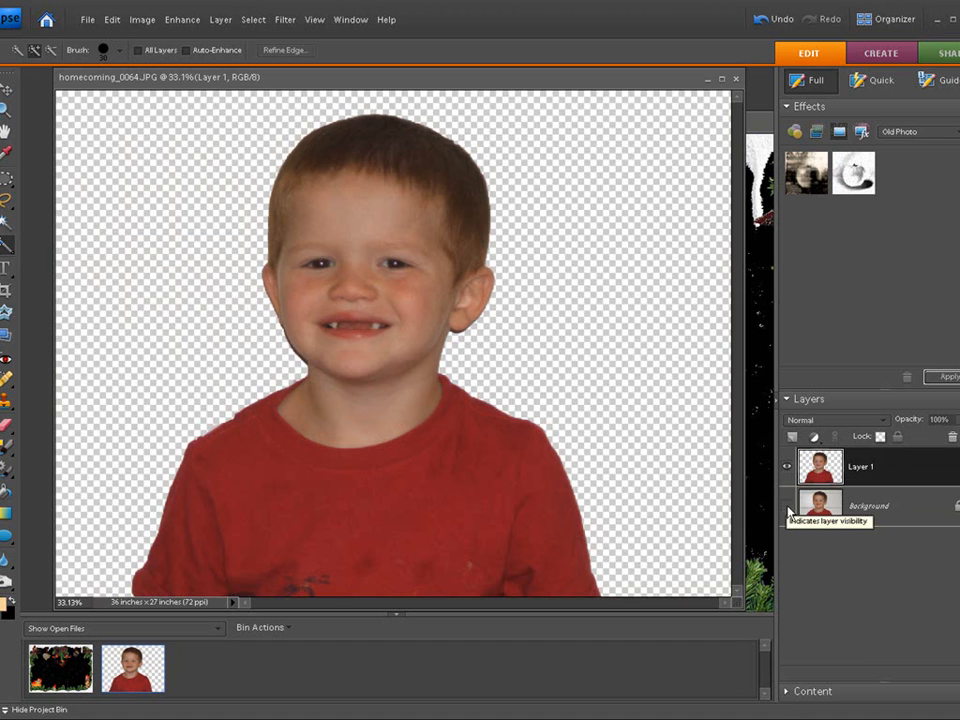
{"action": "left_click", "coordinate": [787, 507]}
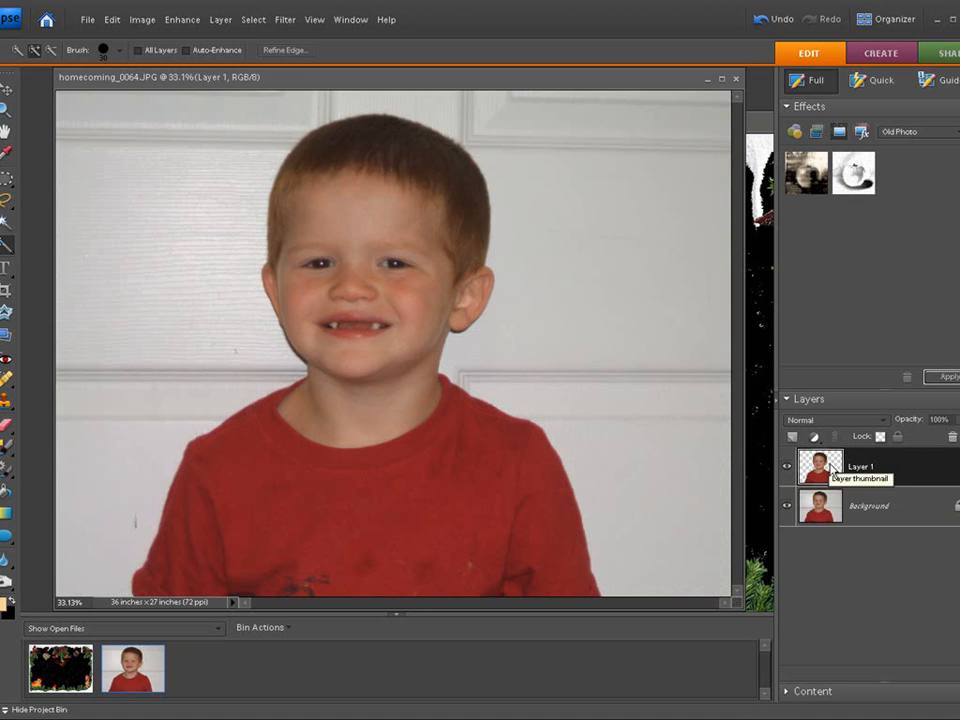
Step: Hide the Background layer, copy the cut-out boy into the Christmas frame image juleskrivebord.jpg, and close homecoming_0064.JPG without saving
{"action": "left_click", "coordinate": [255, 20]}
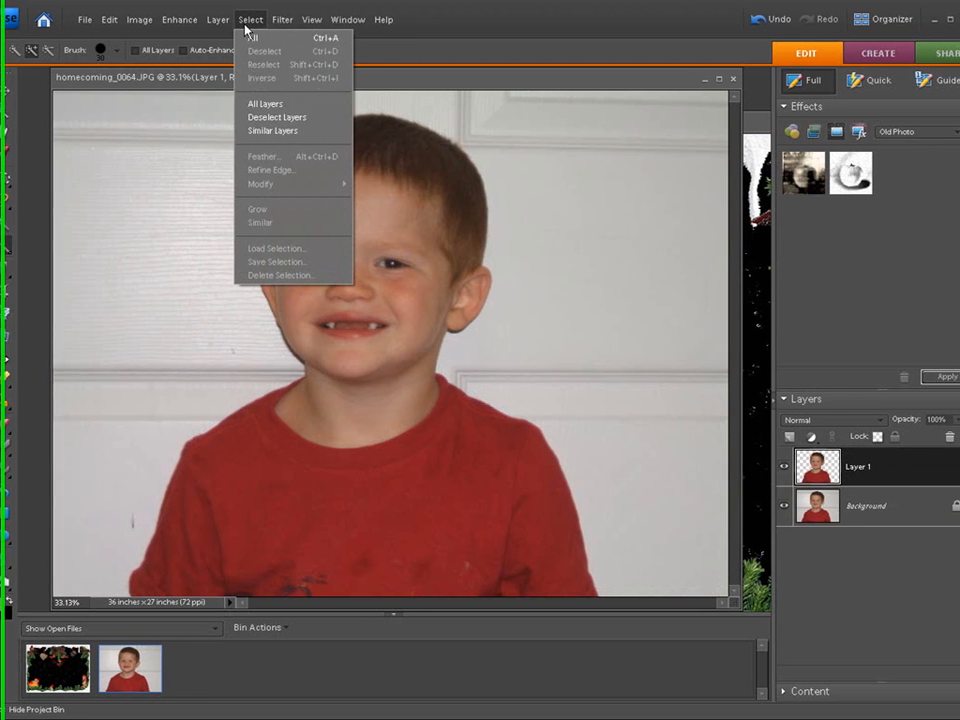
{"action": "left_click", "coordinate": [247, 37]}
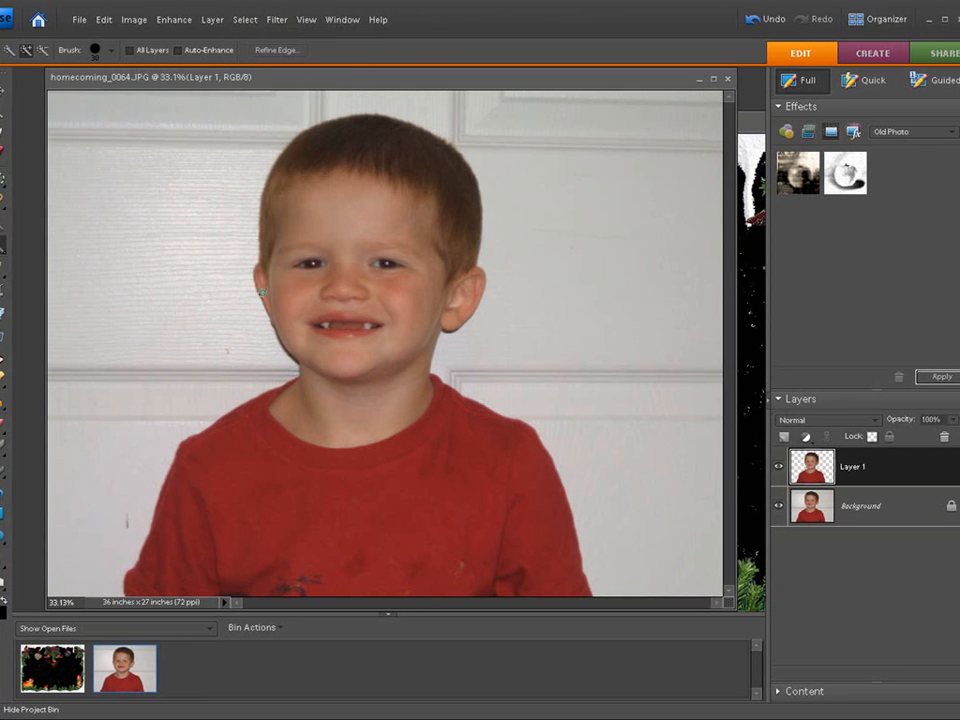
{"action": "left_click", "coordinate": [779, 506]}
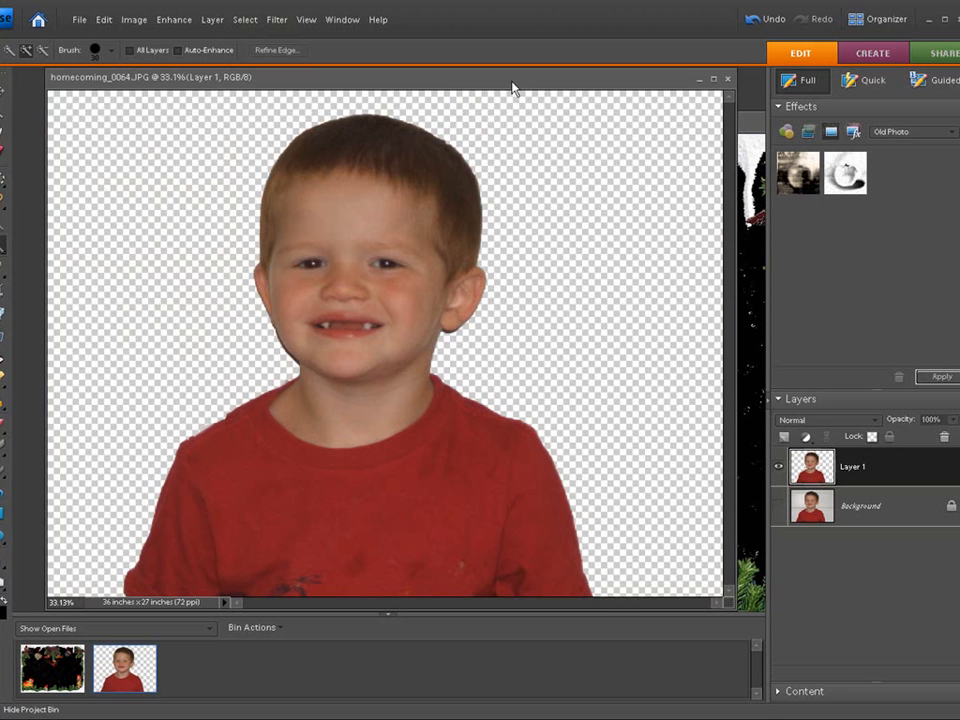
{"action": "left_click_drag", "start_coordinate": [514, 79], "coordinate": [332, 80]}
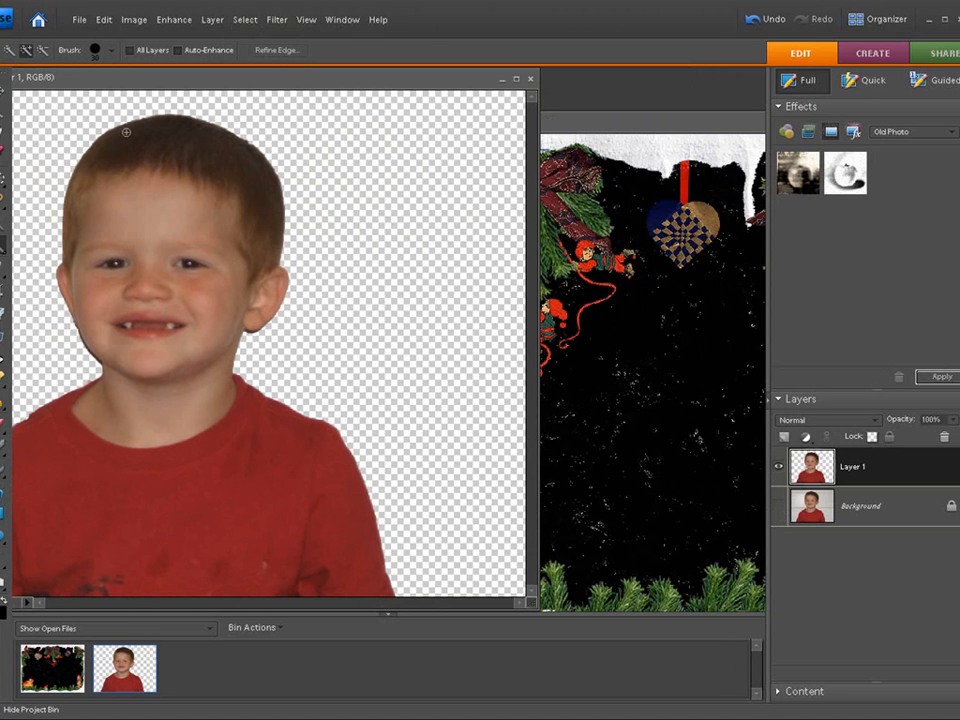
{"action": "left_click", "coordinate": [3, 92]}
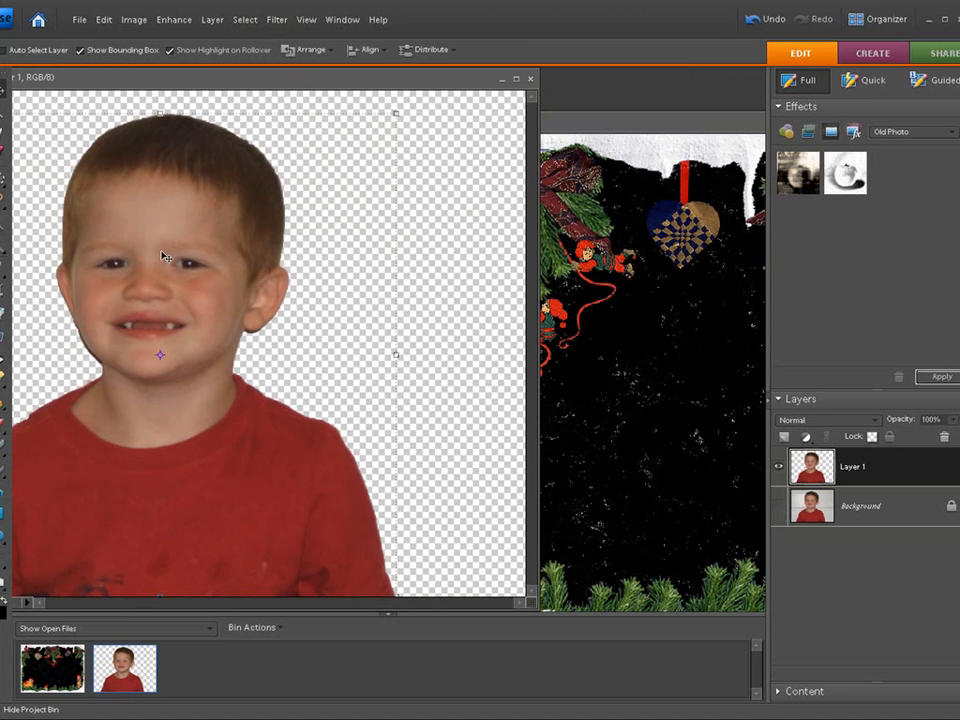
{"action": "left_click_drag", "start_coordinate": [160, 259], "coordinate": [645, 345]}
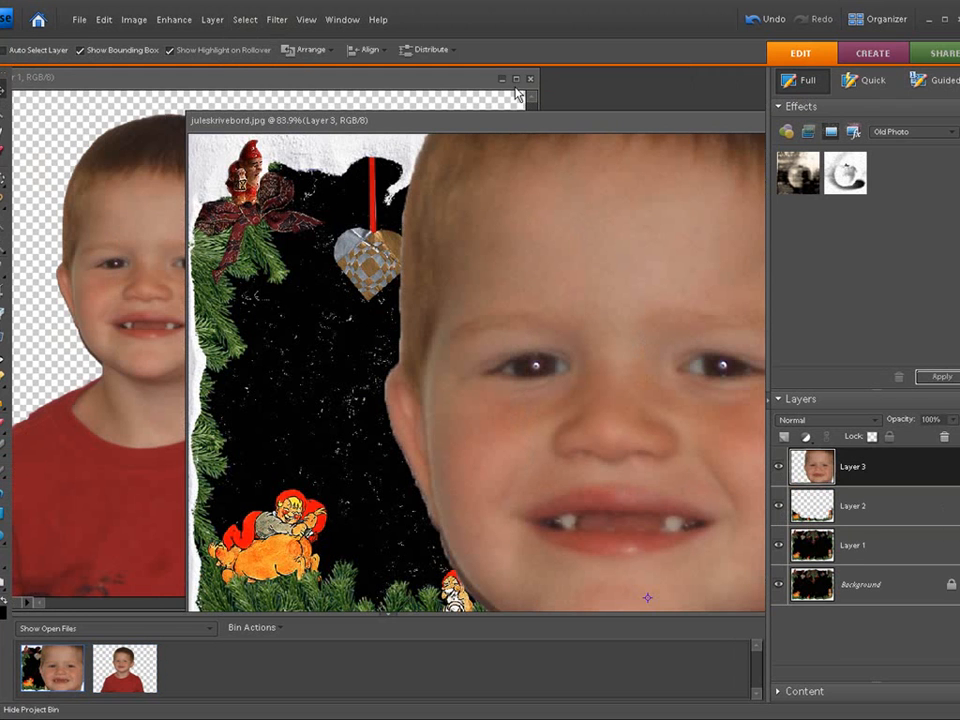
{"action": "left_click", "coordinate": [531, 81]}
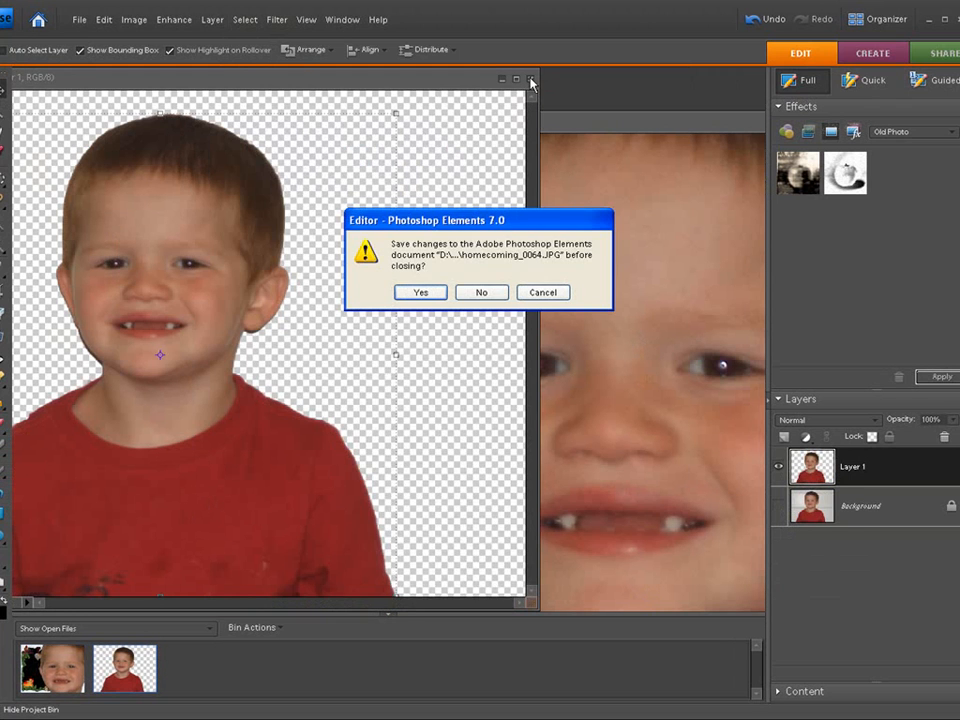
{"action": "left_click", "coordinate": [473, 294]}
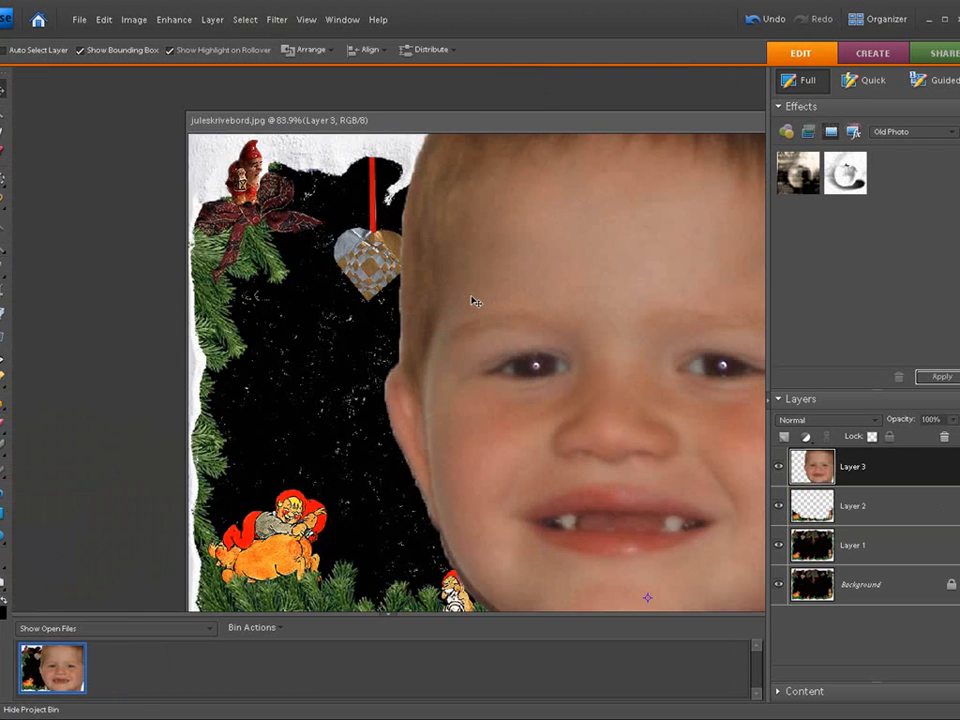
Step: Scale the pasted boy proportionally to about 26.7% and place him in the middle of the Christmas frame
{"action": "left_click_drag", "start_coordinate": [563, 130], "coordinate": [387, 89]}
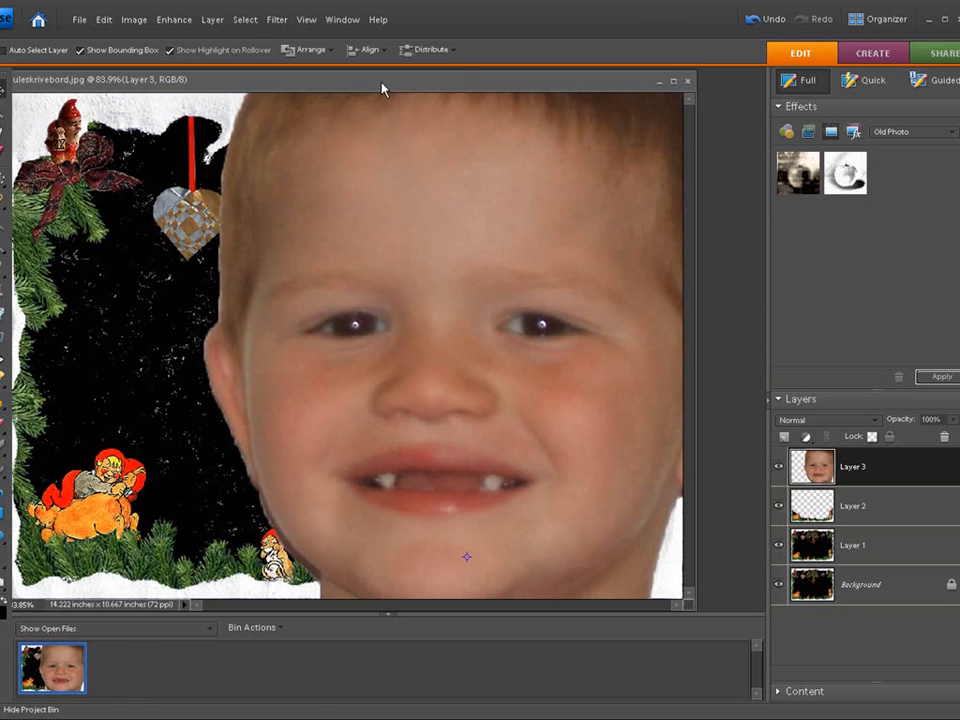
{"action": "left_click", "coordinate": [303, 20]}
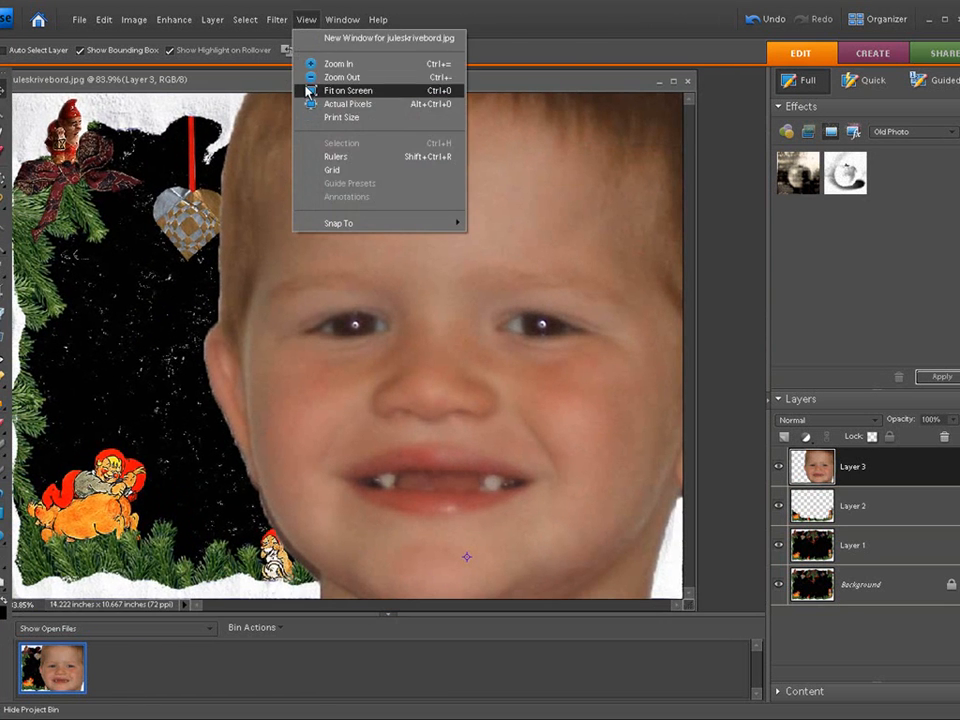
{"action": "left_click", "coordinate": [320, 90]}
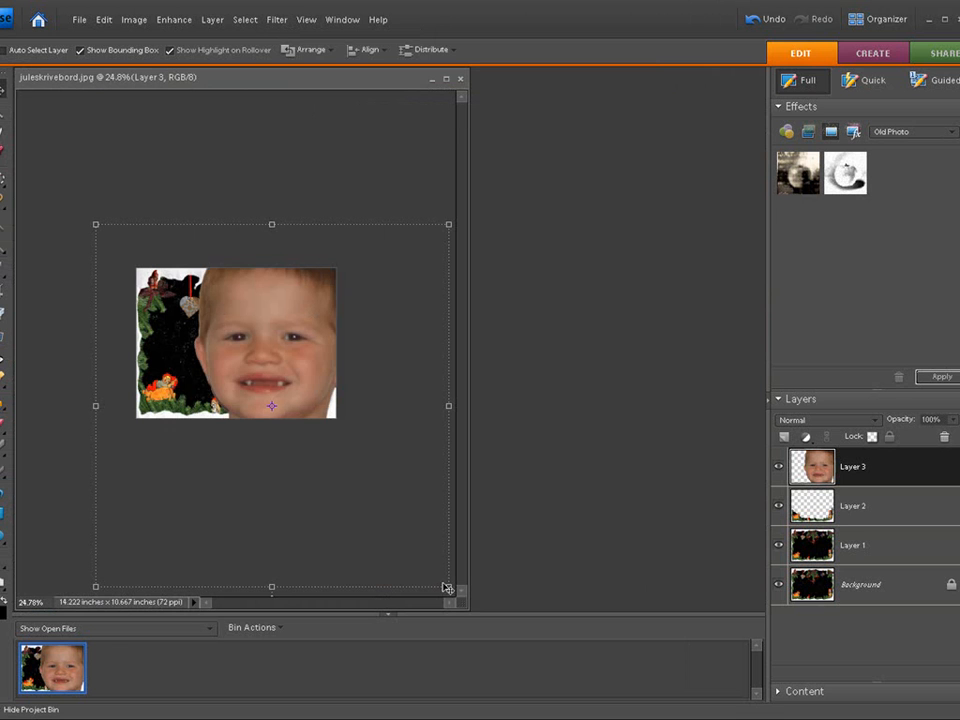
{"action": "left_click_drag", "start_coordinate": [446, 585], "coordinate": [241, 382]}
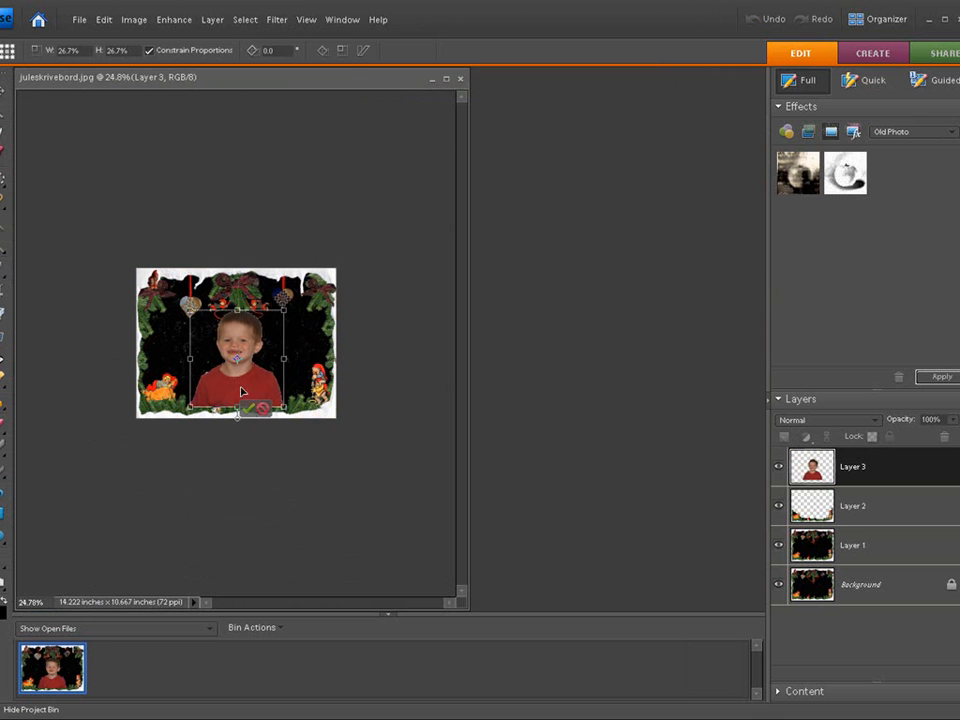
{"action": "left_click", "coordinate": [248, 410]}
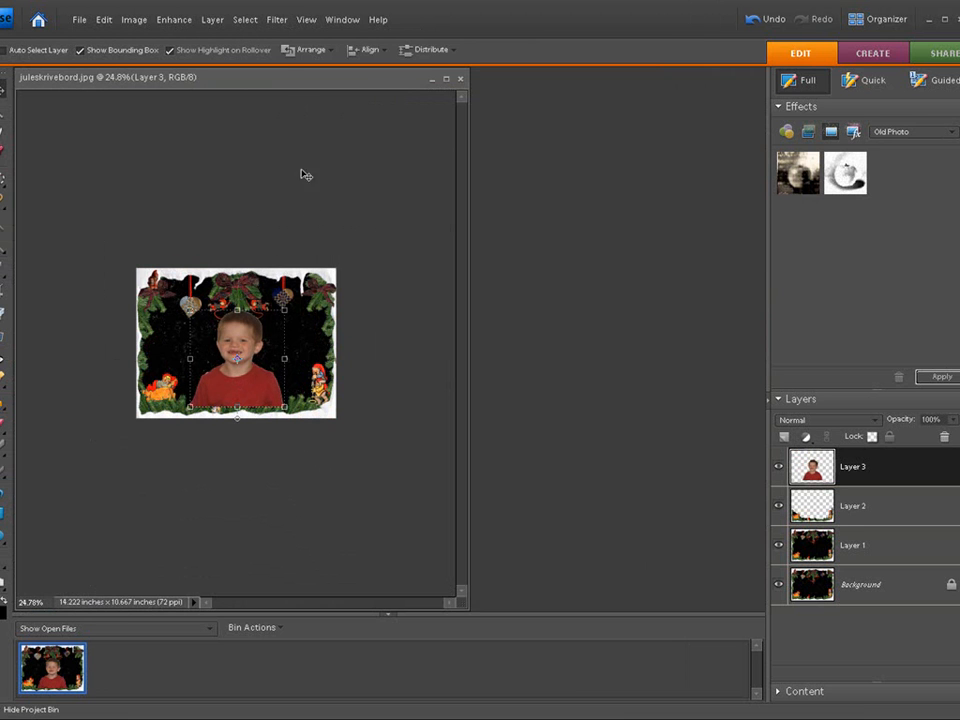
Step: Enlarge the boy to about 110% and reposition him centrally so his shirt overlaps the greenery along the frame's lower edge
{"action": "left_click", "coordinate": [306, 20]}
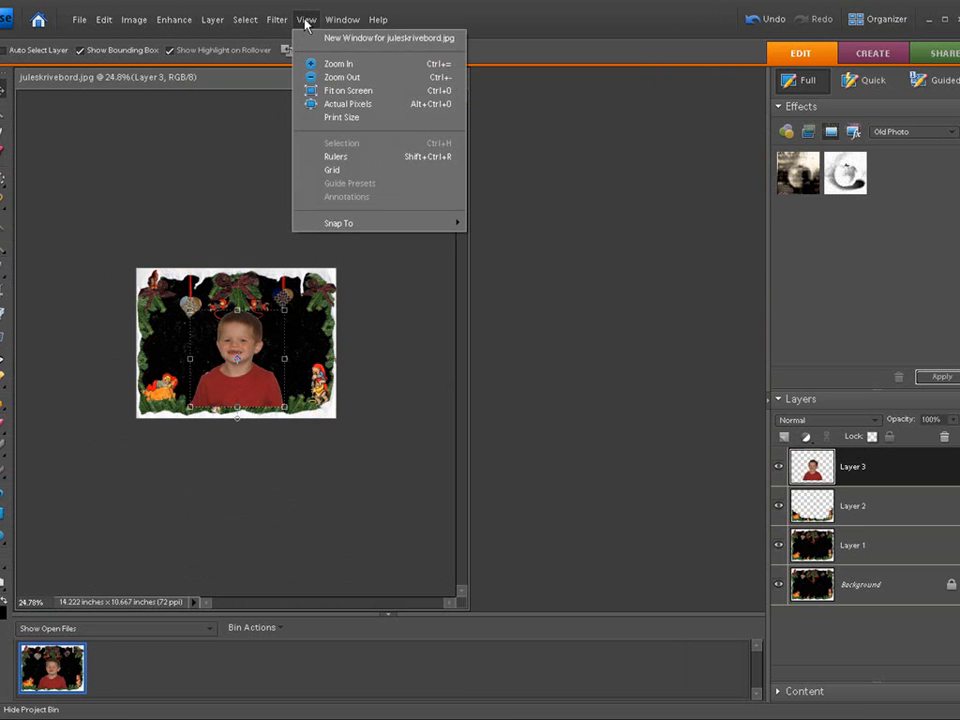
{"action": "left_click", "coordinate": [312, 103]}
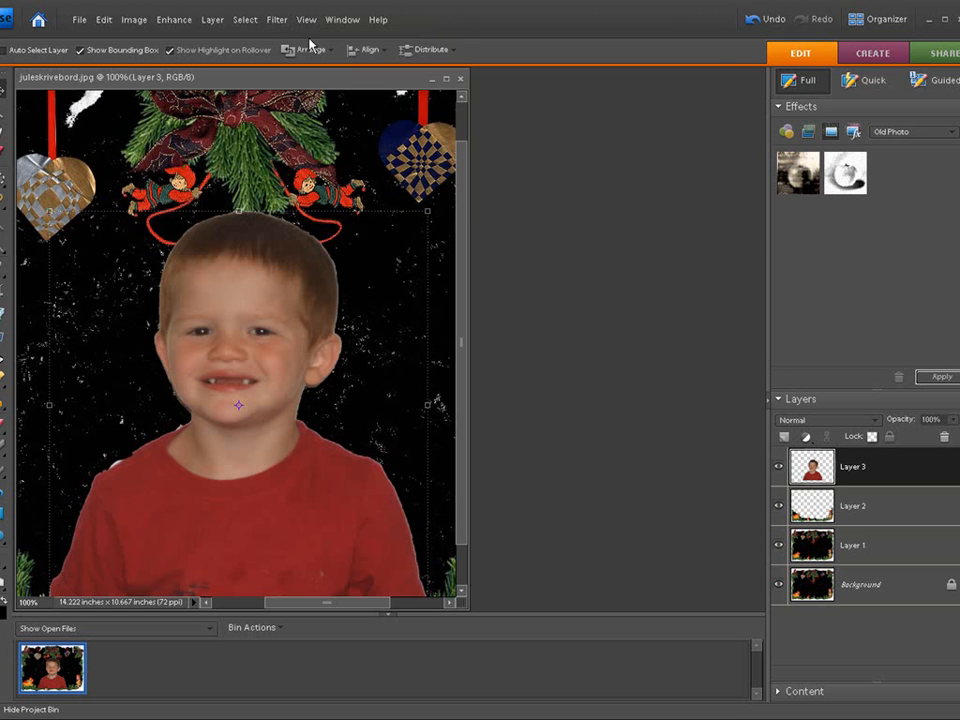
{"action": "left_click", "coordinate": [309, 19]}
{"action": "left_click", "coordinate": [322, 90]}
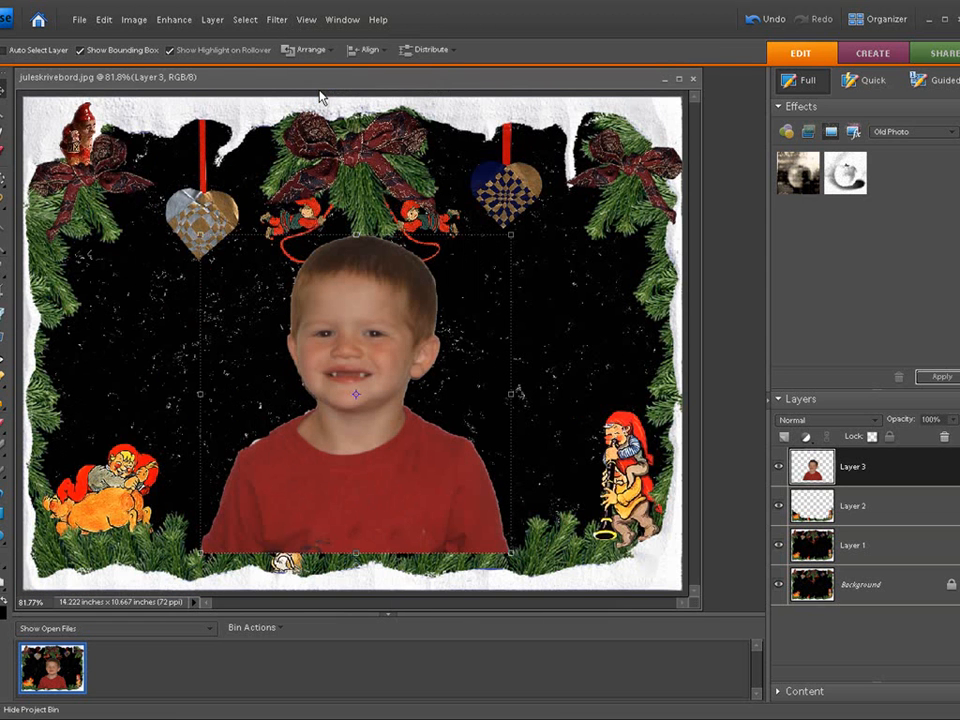
{"action": "left_click_drag", "start_coordinate": [296, 78], "coordinate": [330, 78]}
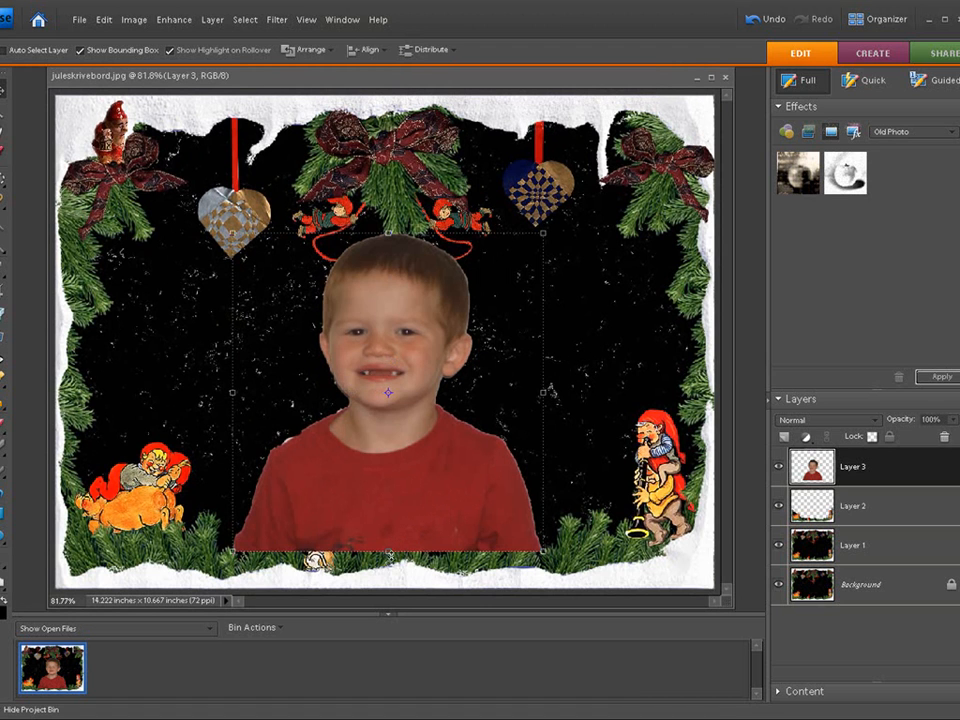
{"action": "left_click_drag", "start_coordinate": [388, 551], "coordinate": [390, 556]}
{"action": "left_click_drag", "start_coordinate": [541, 555], "coordinate": [556, 569]}
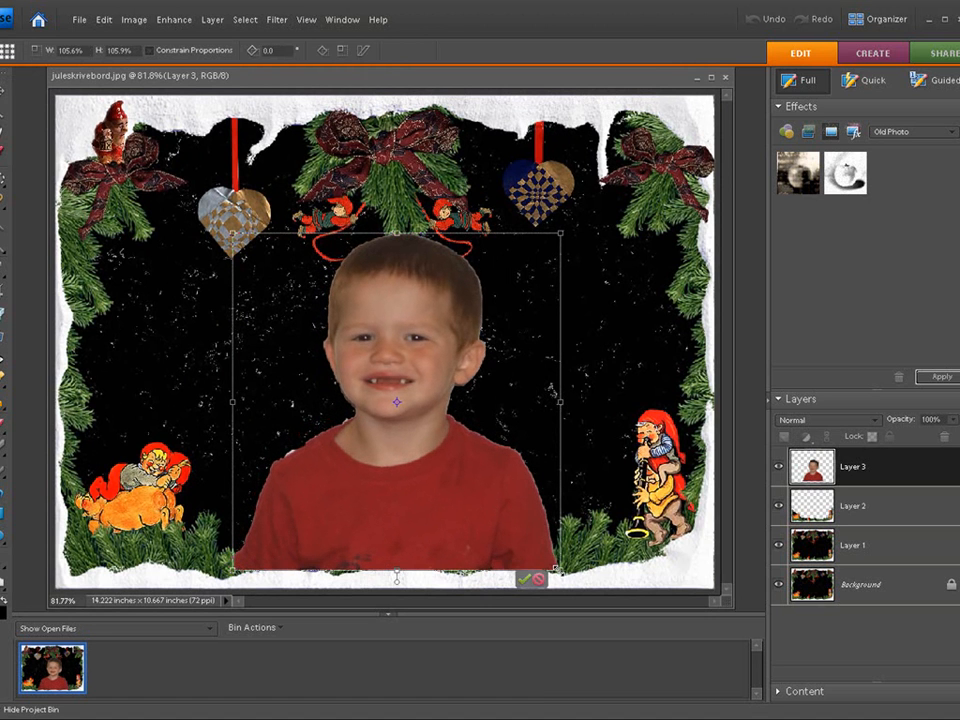
{"action": "left_click_drag", "start_coordinate": [419, 489], "coordinate": [418, 471]}
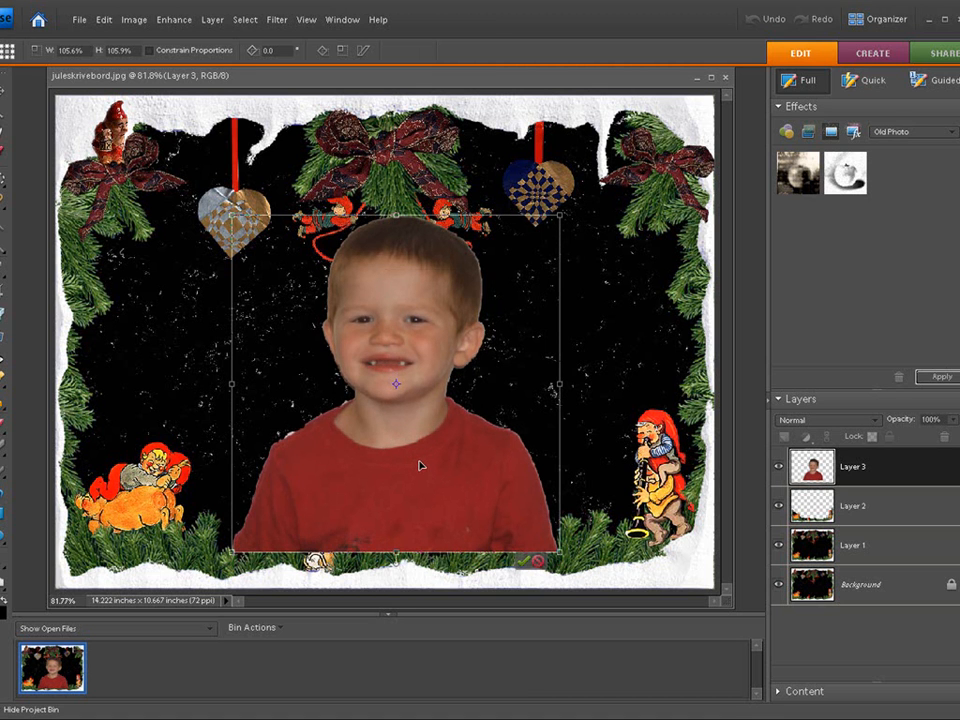
{"action": "left_click_drag", "start_coordinate": [558, 551], "coordinate": [571, 568]}
{"action": "mouse_move", "coordinate": [444, 513]}
{"action": "left_mouse_down"}
{"action": "mouse_move", "coordinate": [437, 491]}
{"action": "mouse_move", "coordinate": [434, 503]}
{"action": "left_mouse_up"}
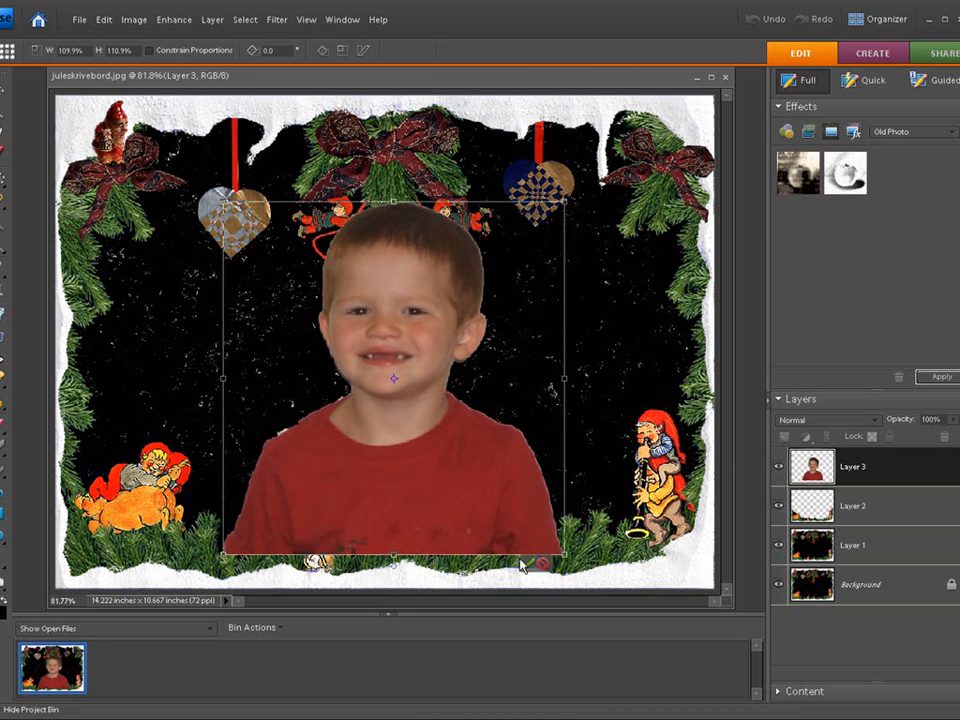
{"action": "key", "text": "Return"}
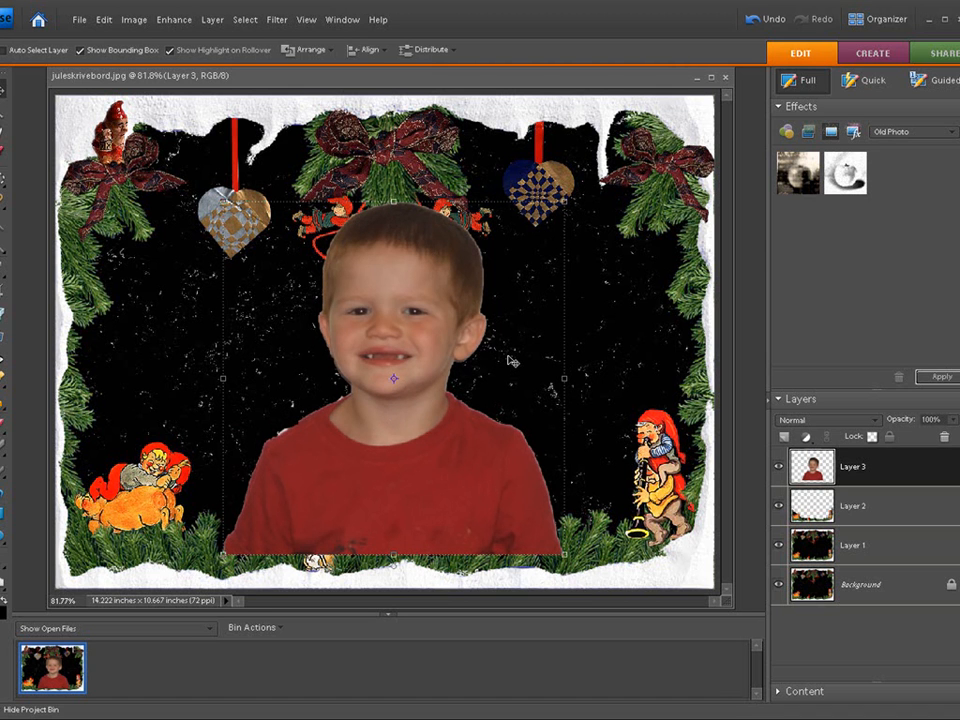
Step: Move Layer 2 above Layer 3 so the lower greenery and gnome overlap the boy's shirt
{"action": "left_click", "coordinate": [912, 548]}
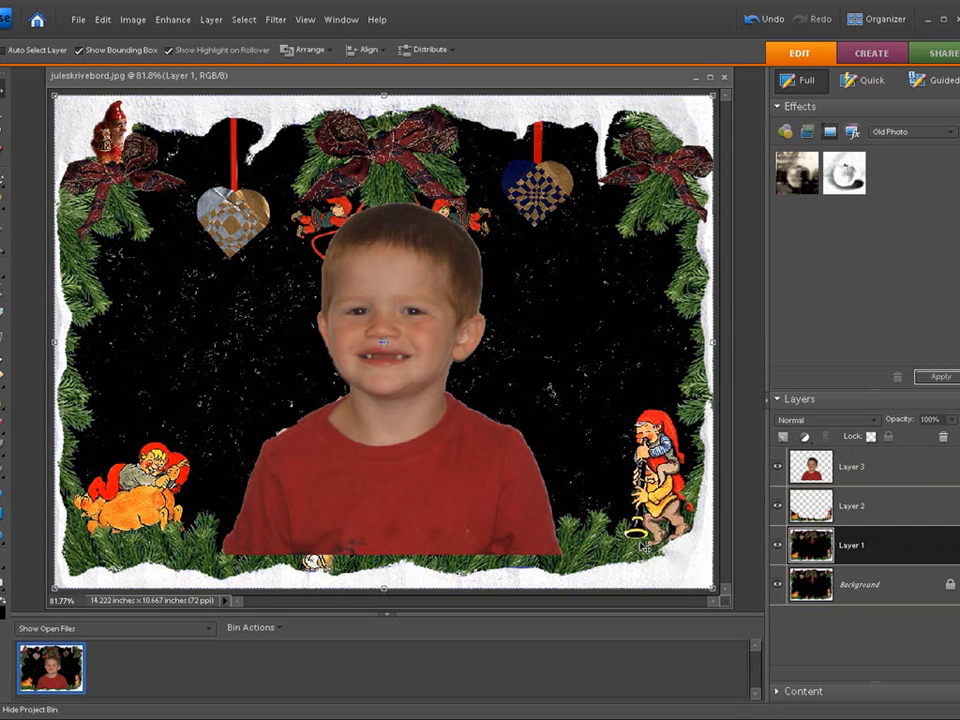
{"action": "left_click", "coordinate": [912, 470]}
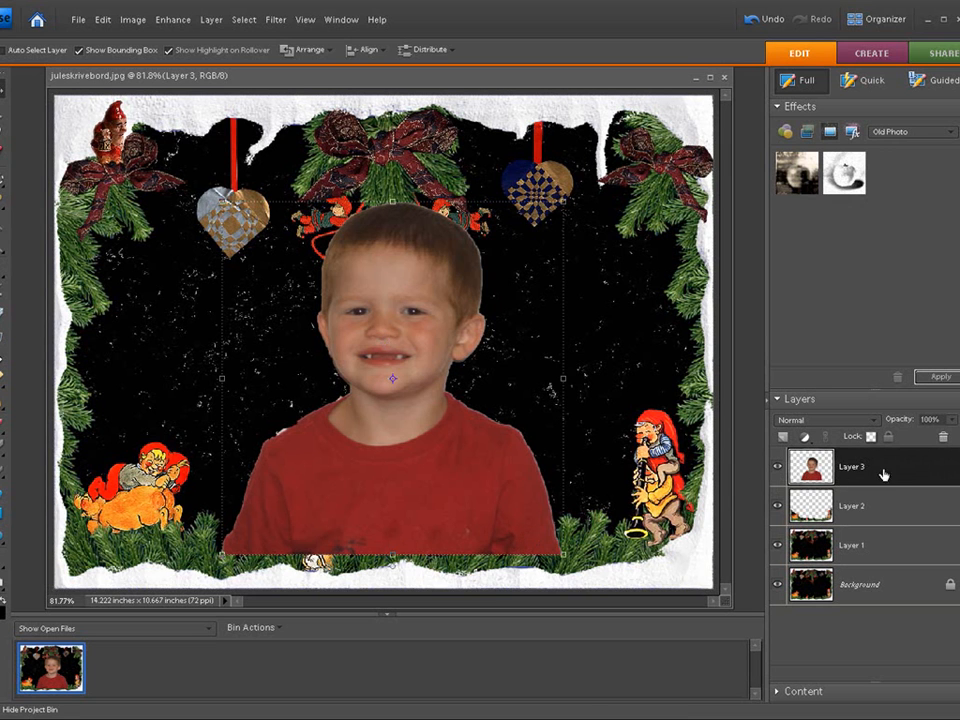
{"action": "left_click", "coordinate": [886, 507]}
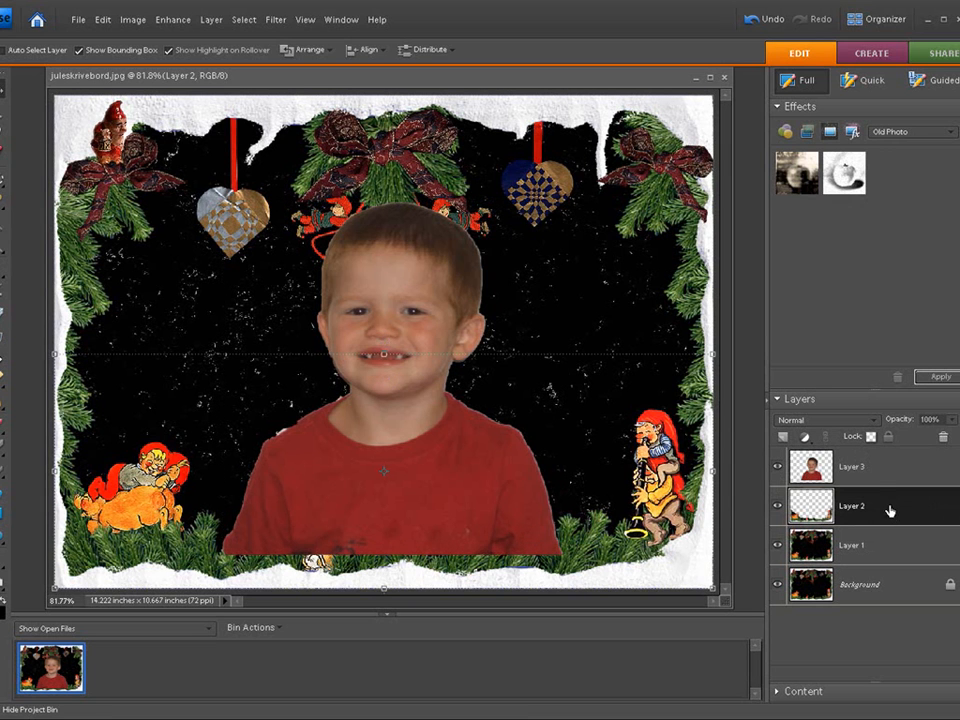
{"action": "left_click_drag", "start_coordinate": [890, 512], "coordinate": [889, 465]}
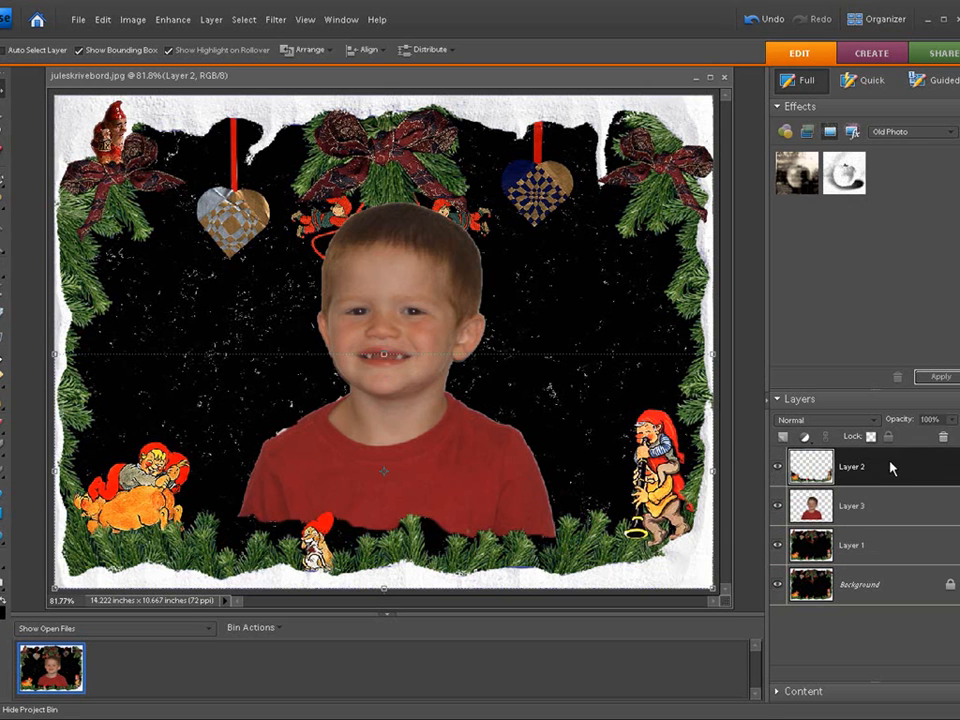
Step: Duplicate Layer 3, scale the copy of the boy to 40%, and place it to the right of the large portrait
{"action": "left_click", "coordinate": [885, 556]}
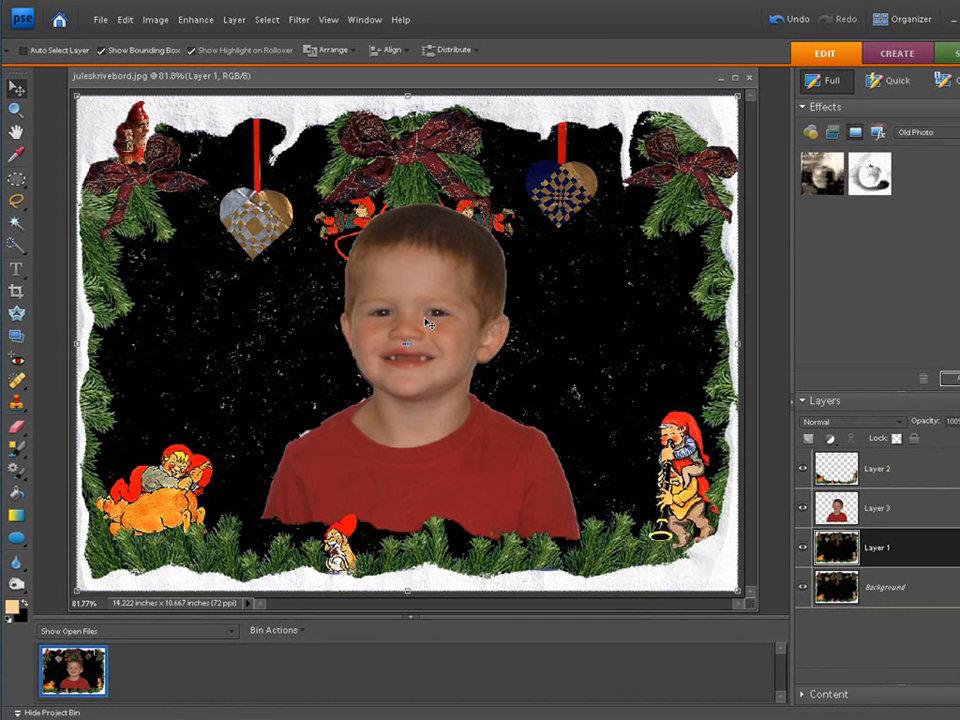
{"action": "left_click", "coordinate": [909, 507]}
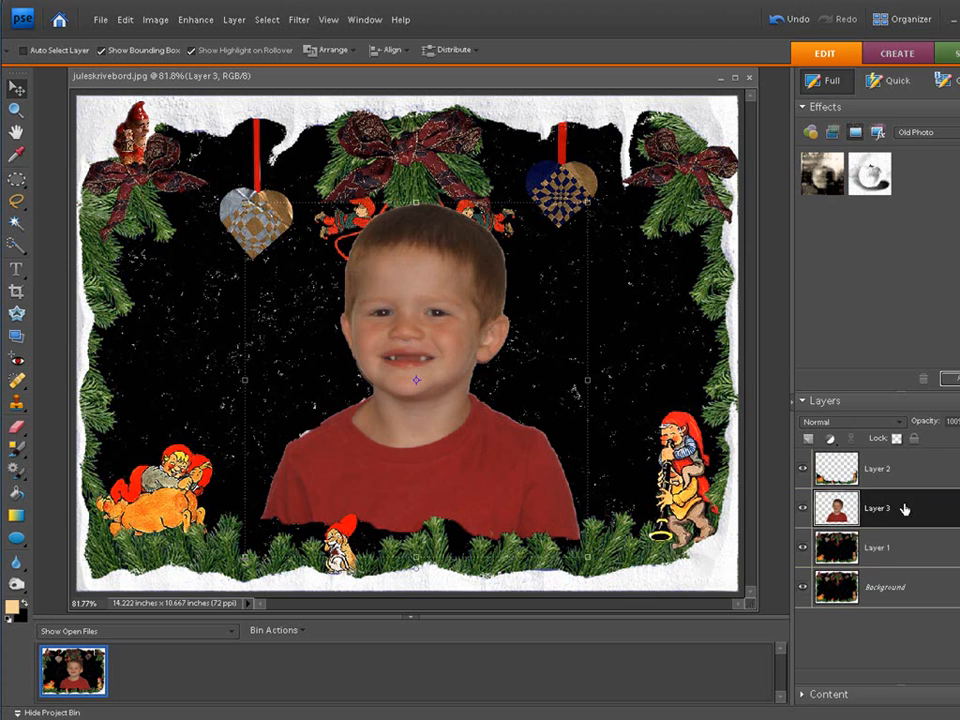
{"action": "key", "text": "ctrl+j"}
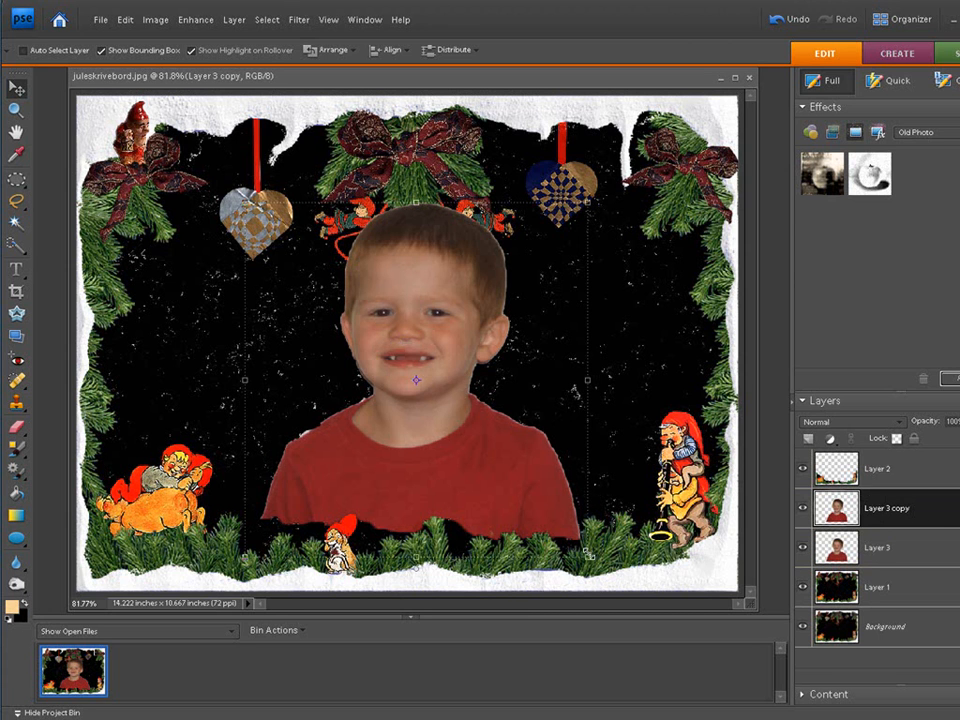
{"action": "left_click_drag", "start_coordinate": [585, 555], "coordinate": [384, 342]}
{"action": "left_click_drag", "start_coordinate": [317, 279], "coordinate": [606, 305]}
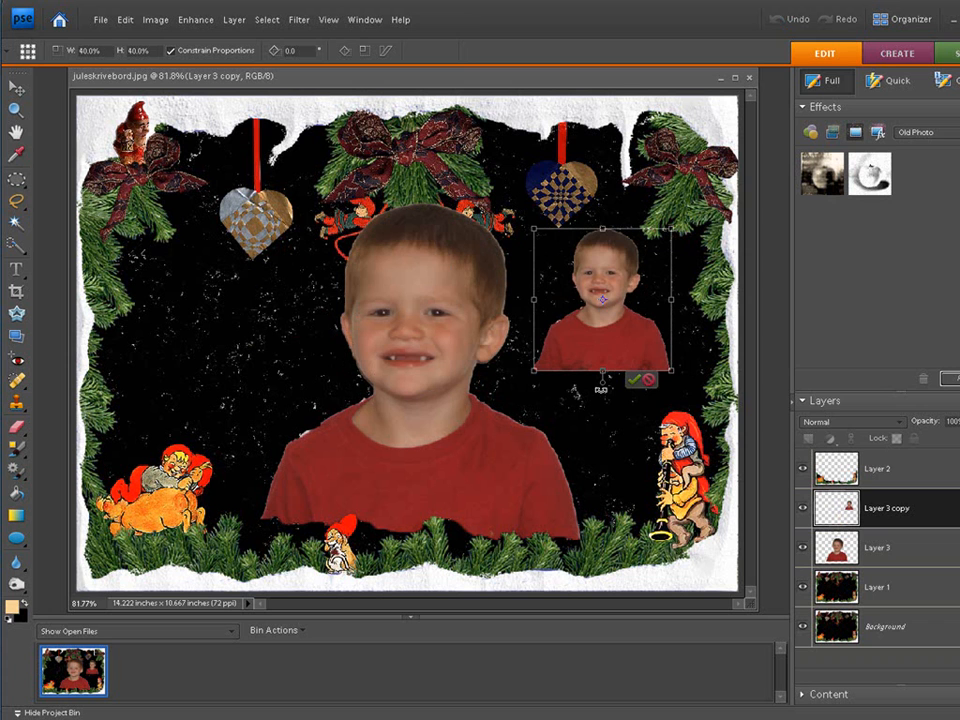
Step: Rotate the small copy of the boy about 32.1°, shrink it a little more, and set its layer opacity to 86%
{"action": "left_click_drag", "start_coordinate": [601, 388], "coordinate": [552, 384]}
{"action": "left_click_drag", "start_coordinate": [589, 313], "coordinate": [603, 320]}
{"action": "left_click_drag", "start_coordinate": [637, 401], "coordinate": [616, 352]}
{"action": "left_click_drag", "start_coordinate": [607, 296], "coordinate": [614, 294]}
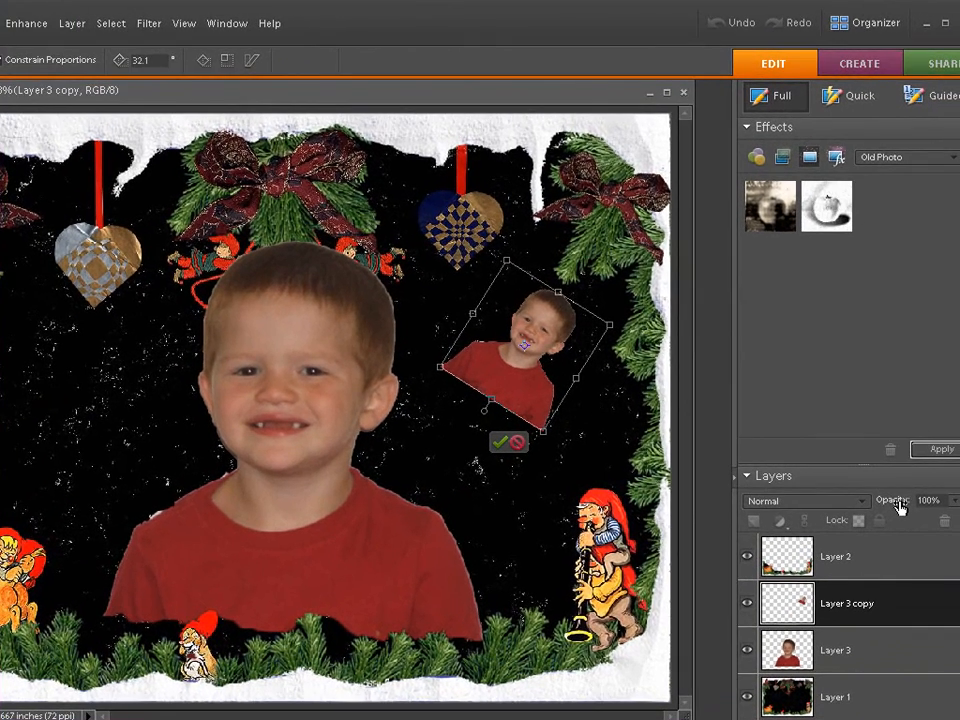
{"action": "mouse_move", "coordinate": [899, 507]}
{"action": "left_mouse_down"}
{"action": "mouse_move", "coordinate": [879, 508]}
{"action": "mouse_move", "coordinate": [887, 508]}
{"action": "left_mouse_up"}
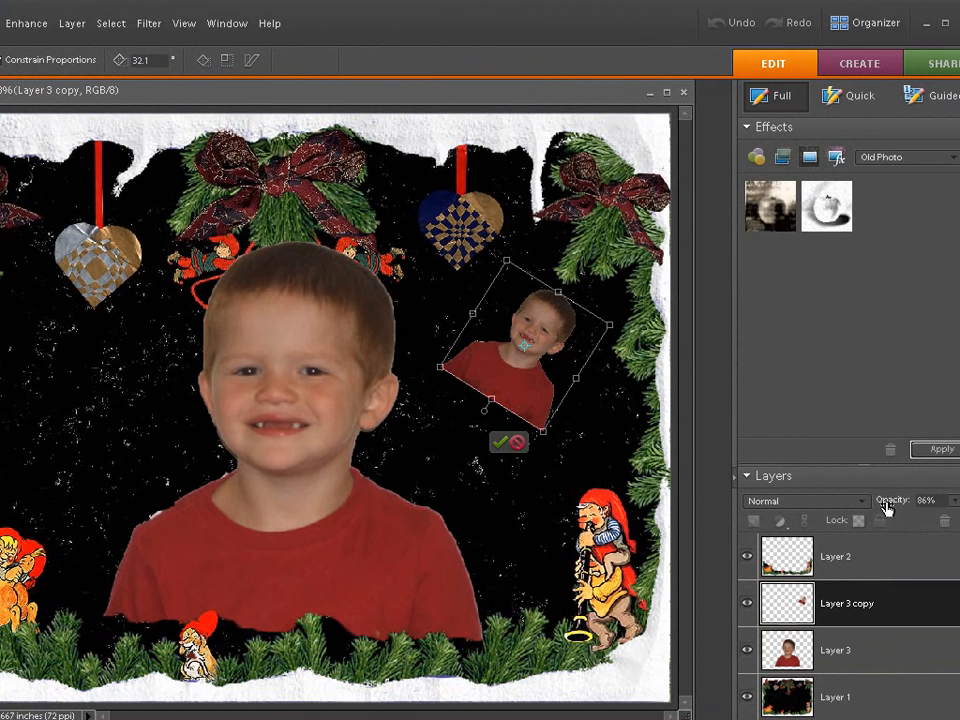
{"action": "left_click", "coordinate": [499, 441]}
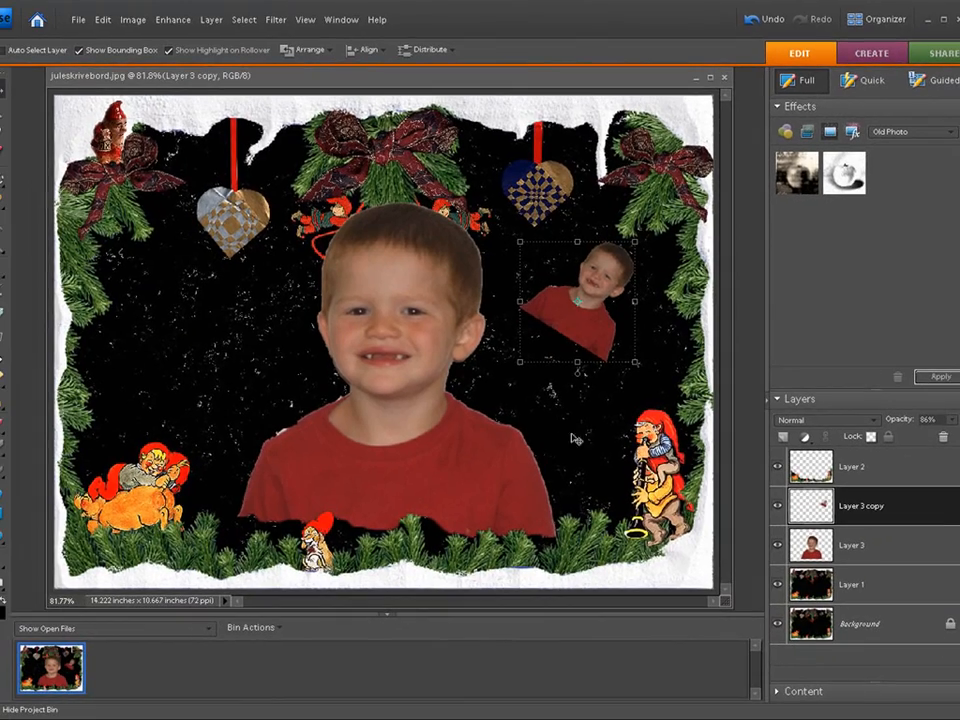
Step: Duplicate the Layer 3 copy layer that holds the small tilted boy
{"action": "left_click", "coordinate": [917, 586]}
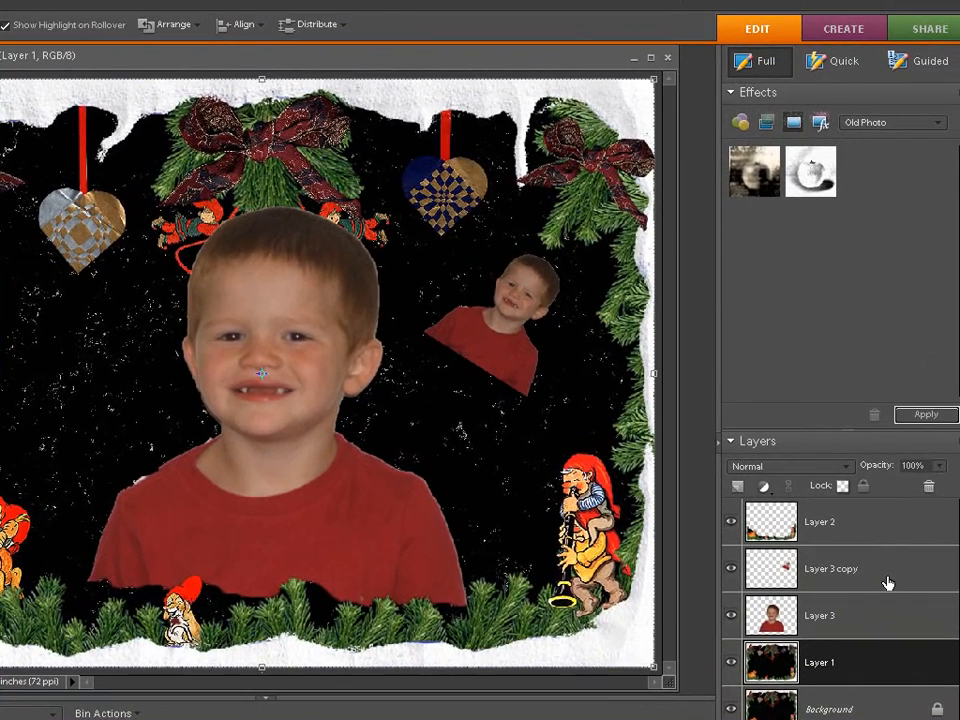
{"action": "left_click", "coordinate": [889, 584]}
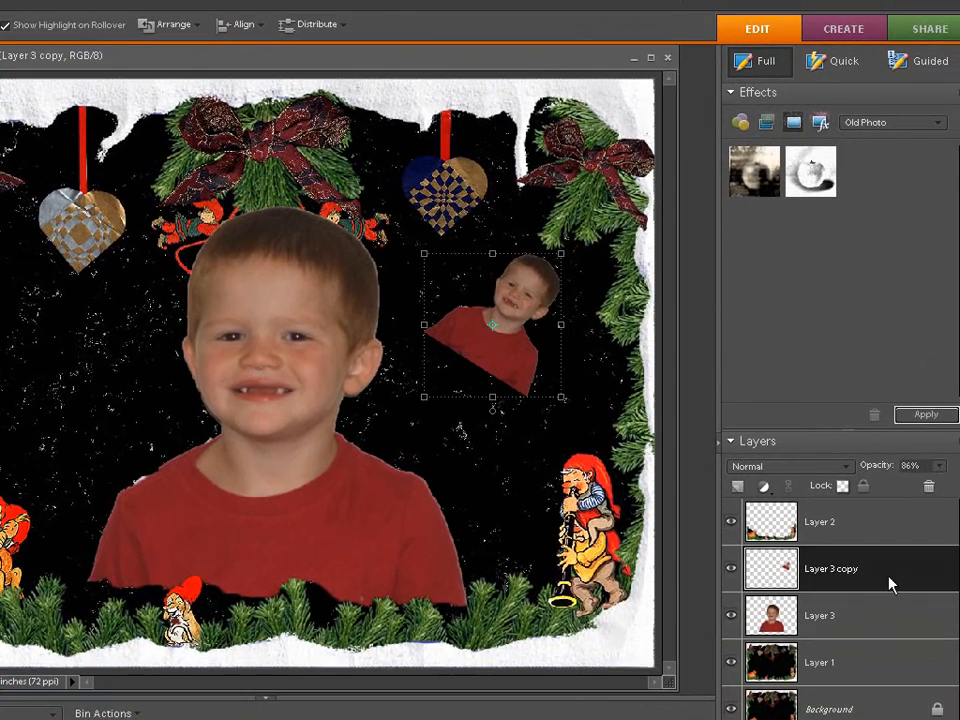
{"action": "key", "text": "ctrl+j"}
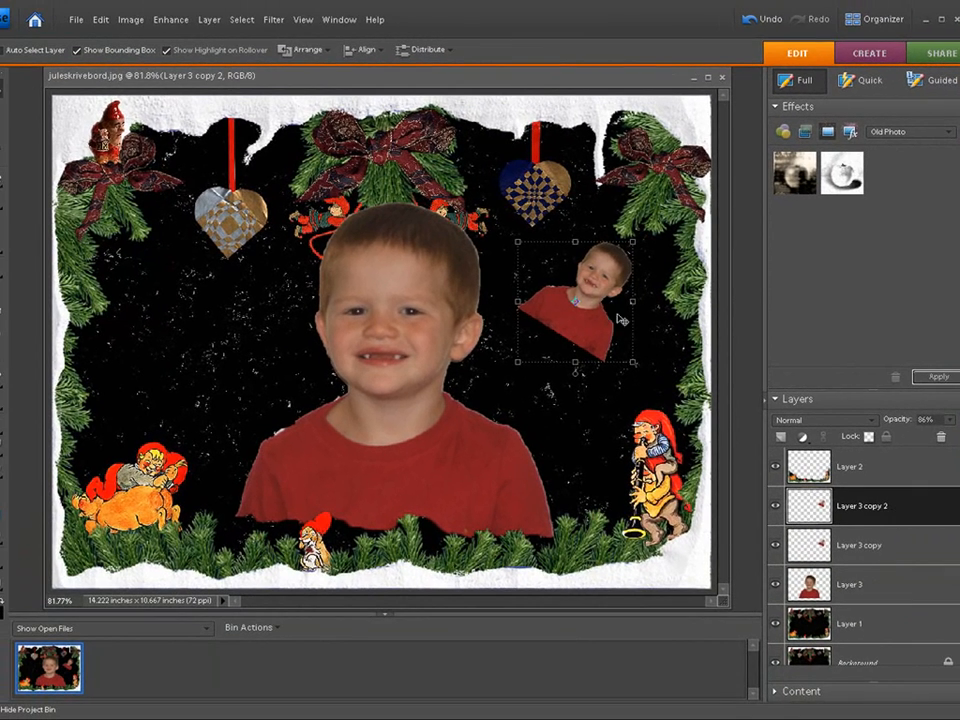
Step: Place the second small copy of the boy to the left of the large portrait and rotate it about -83.9°
{"action": "left_click_drag", "start_coordinate": [590, 316], "coordinate": [157, 313]}
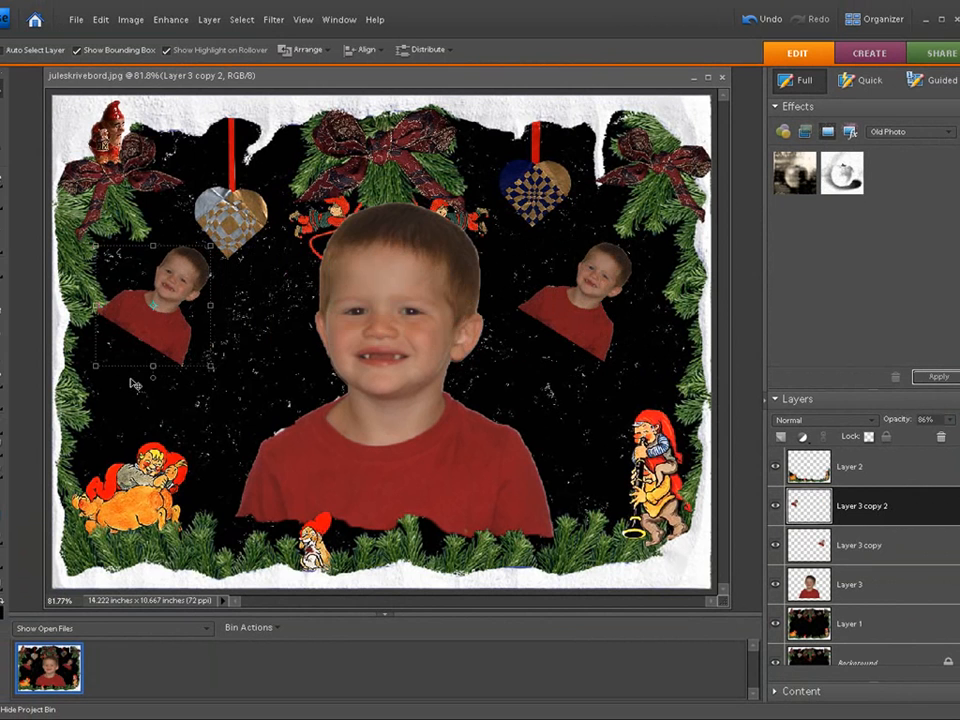
{"action": "left_click_drag", "start_coordinate": [152, 379], "coordinate": [242, 316]}
{"action": "left_click_drag", "start_coordinate": [164, 301], "coordinate": [180, 314]}
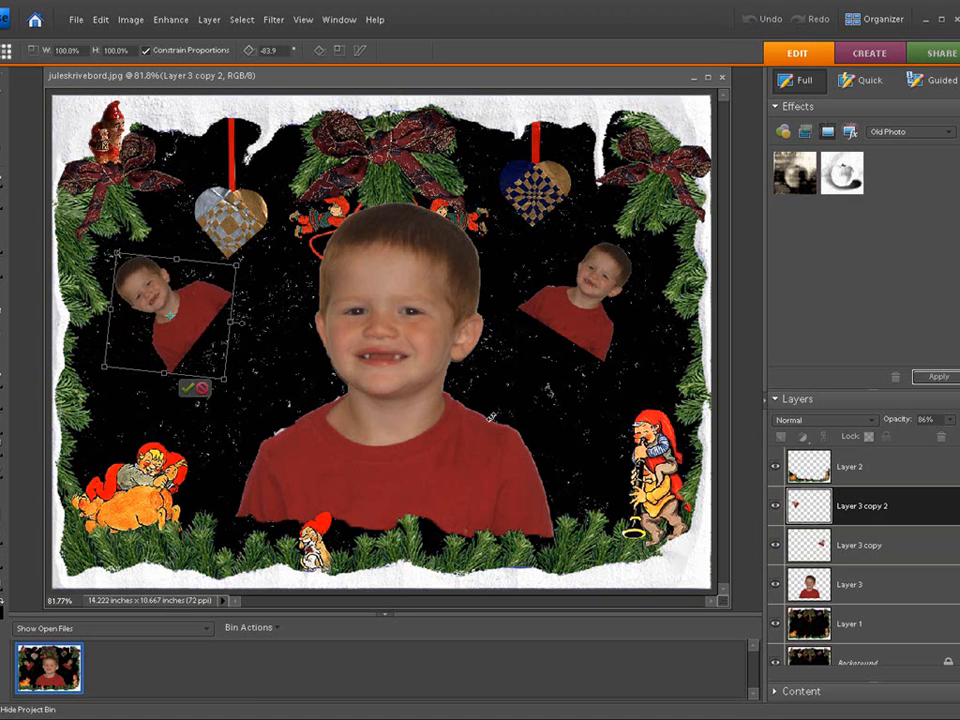
{"action": "left_click", "coordinate": [187, 389]}
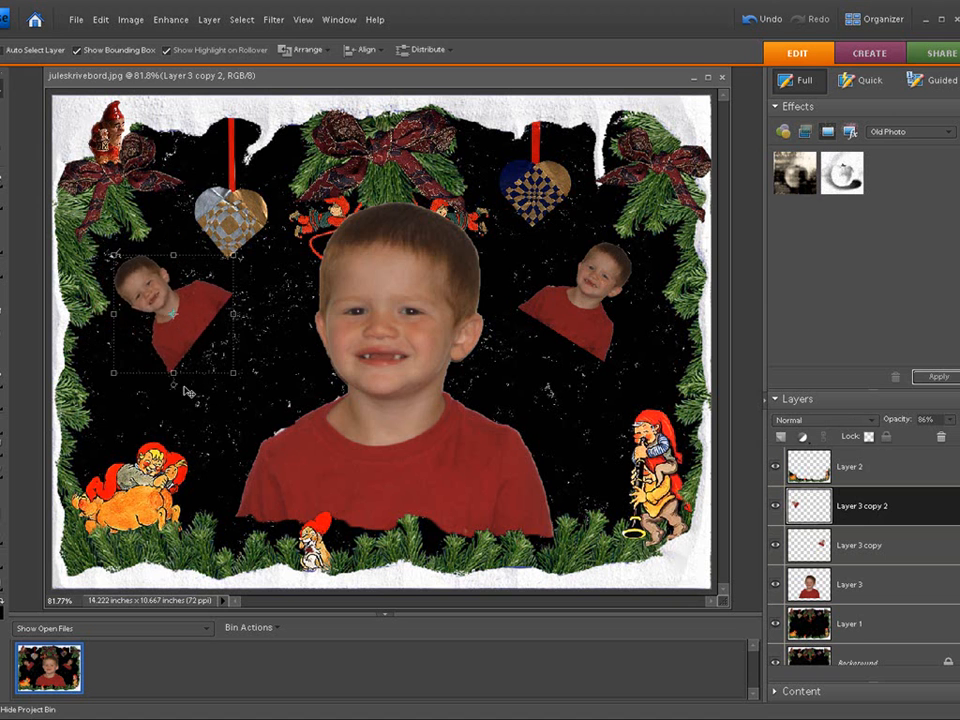
Step: Select Layer 1, the Christmas frame layer directly beneath the large portrait's layer
{"action": "left_click", "coordinate": [878, 603]}
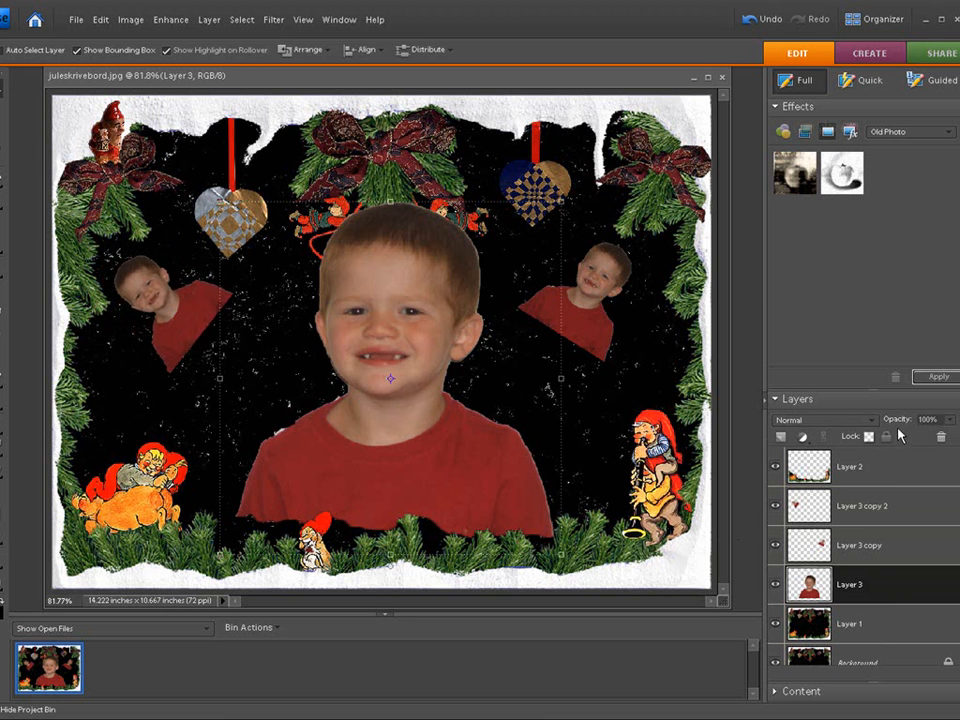
{"action": "left_click_drag", "start_coordinate": [900, 424], "coordinate": [920, 441]}
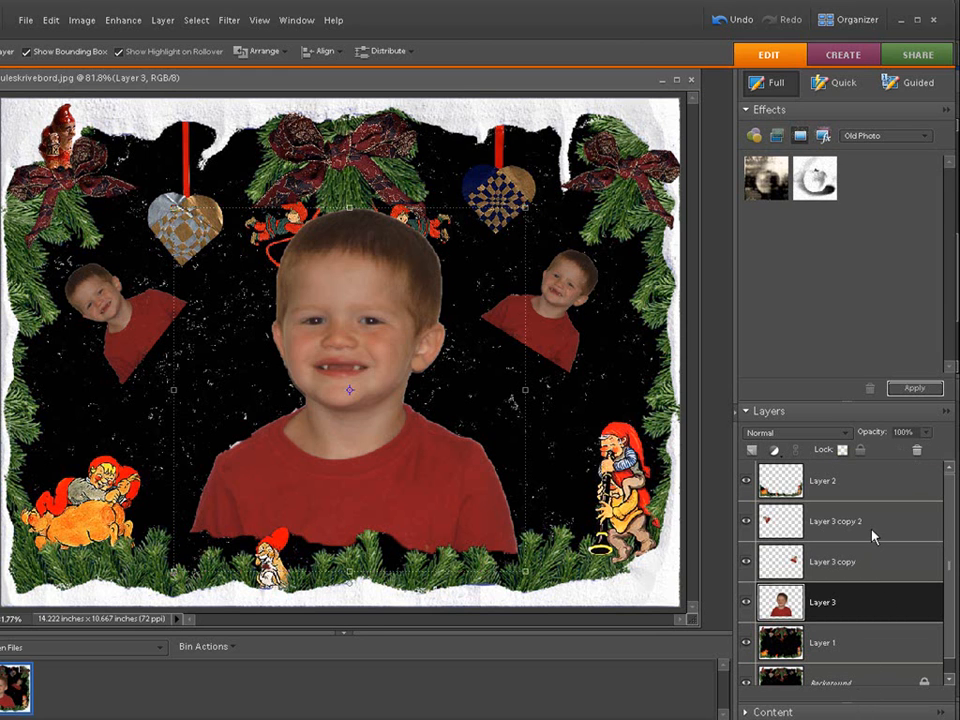
{"action": "left_click", "coordinate": [856, 645]}
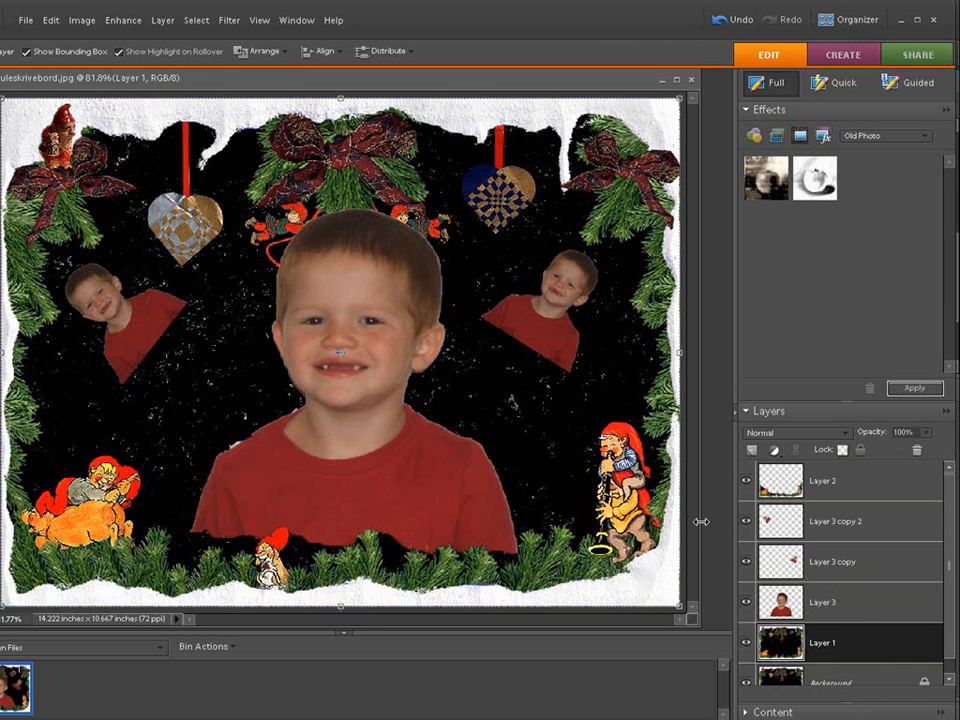